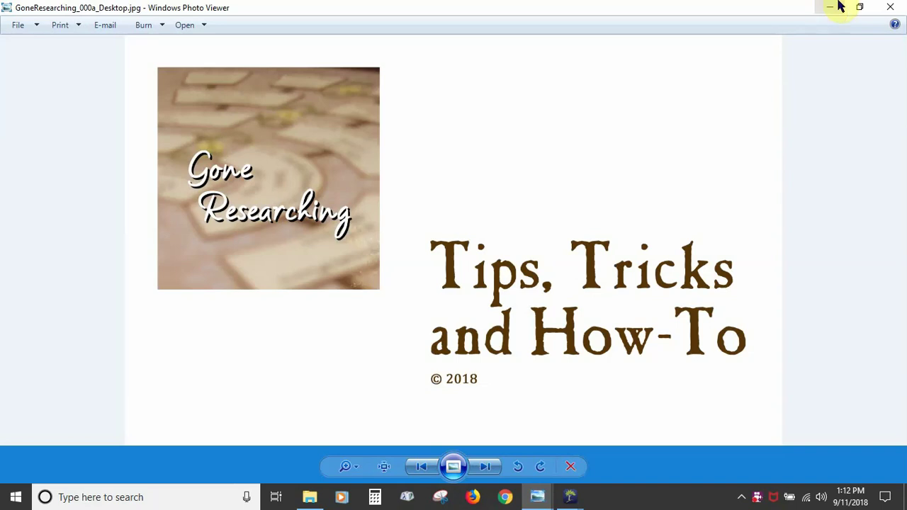
# Page through the introductory title images and close the image viewer to bring up Family Tree Maker
pyautogui.press('Right')
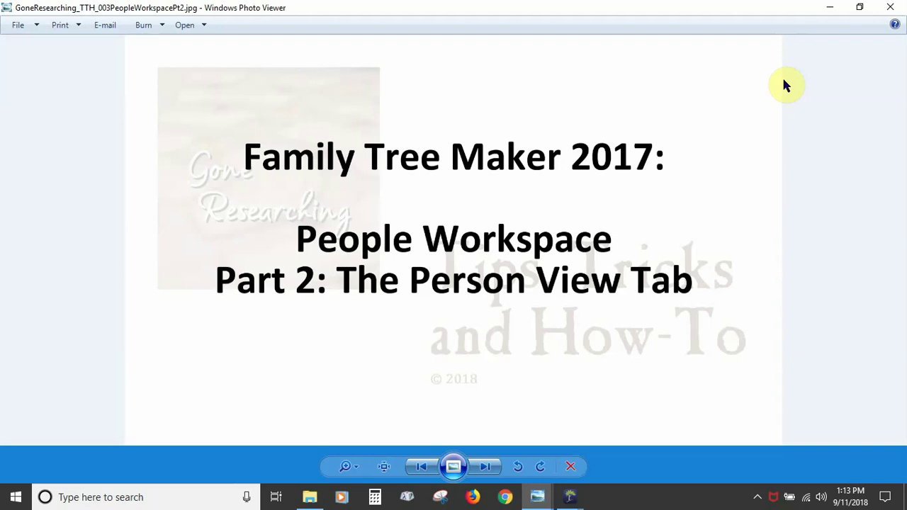
pyautogui.click(889, 8)
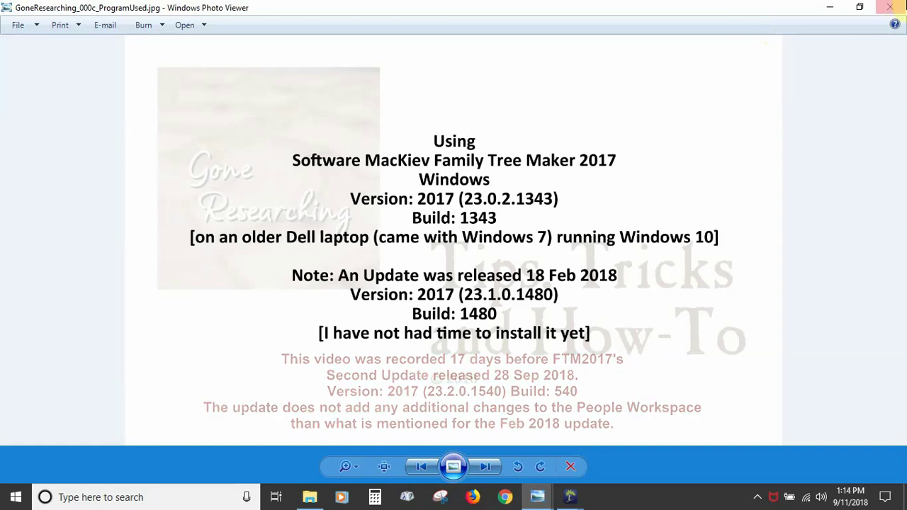
pyautogui.click(887, 9)
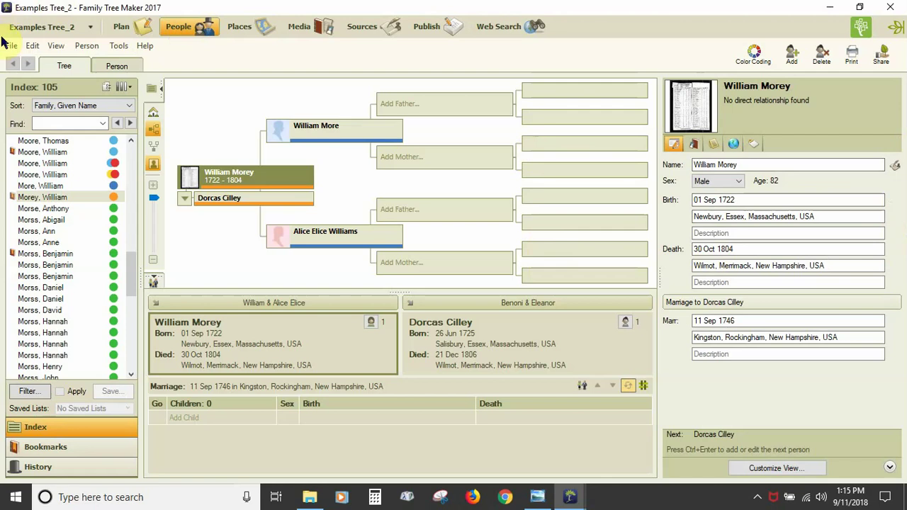
# Open the Person view of the selected individual, and visit the spouse's record before returning to that individual
pyautogui.click(123, 67)
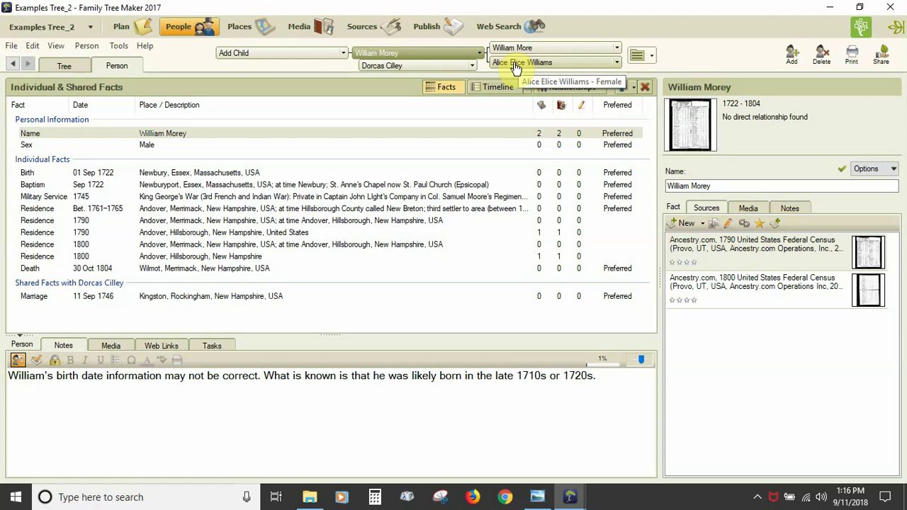
pyautogui.click(383, 66)
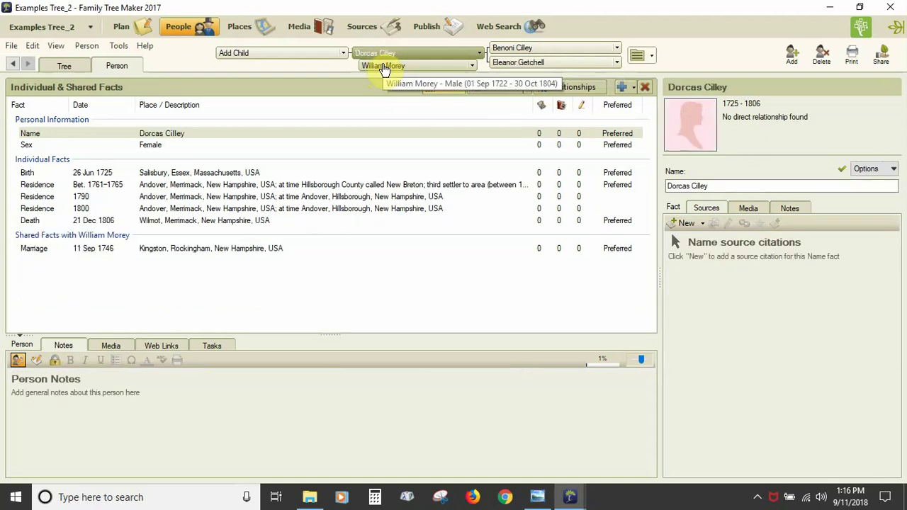
pyautogui.click(382, 66)
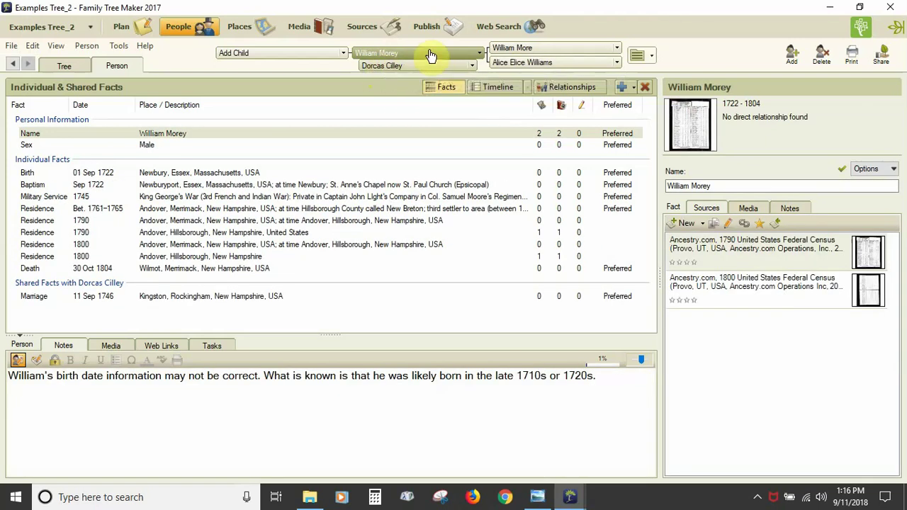
# Browse the Index of Individuals and its bookmarks, cancel without changing person, and view the list of recently visited people
pyautogui.click(636, 59)
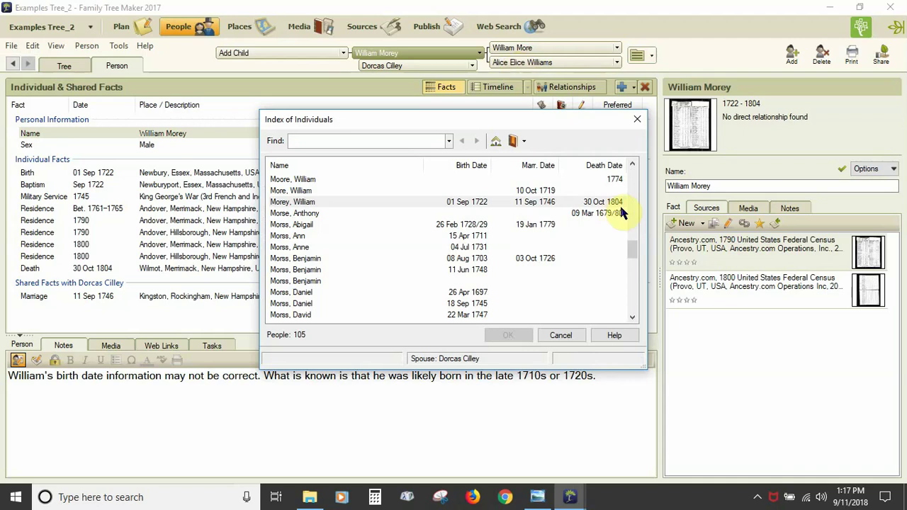
pyautogui.moveTo(630, 252); pyautogui.dragTo(631, 206)
pyautogui.scroll(8, 633, 287)
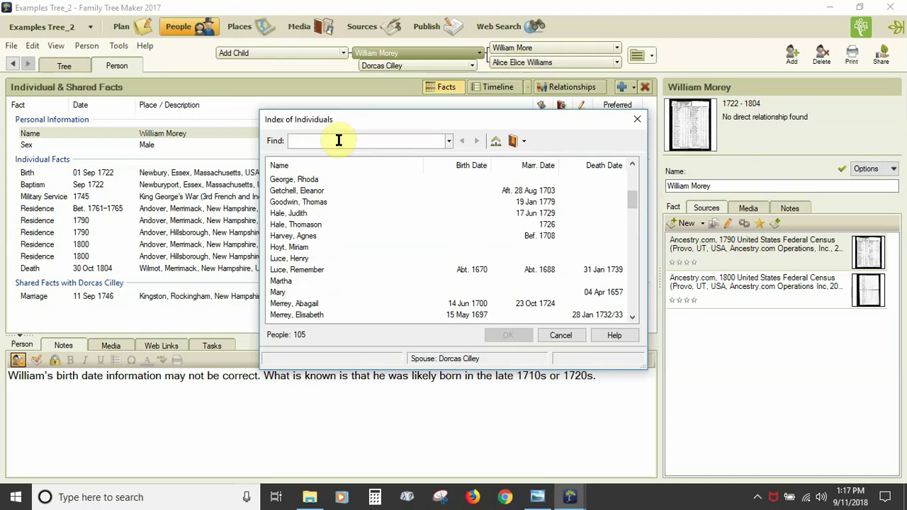
pyautogui.click(519, 144)
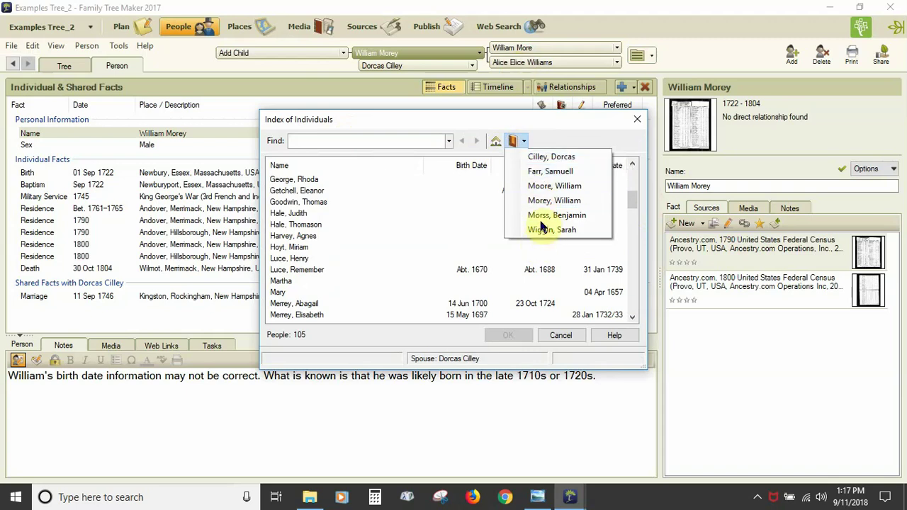
pyautogui.click(550, 135)
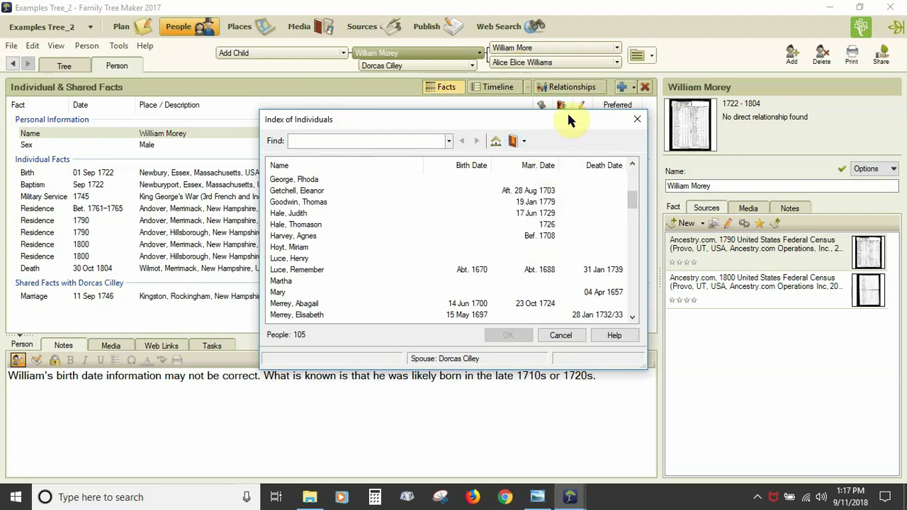
pyautogui.click(290, 246)
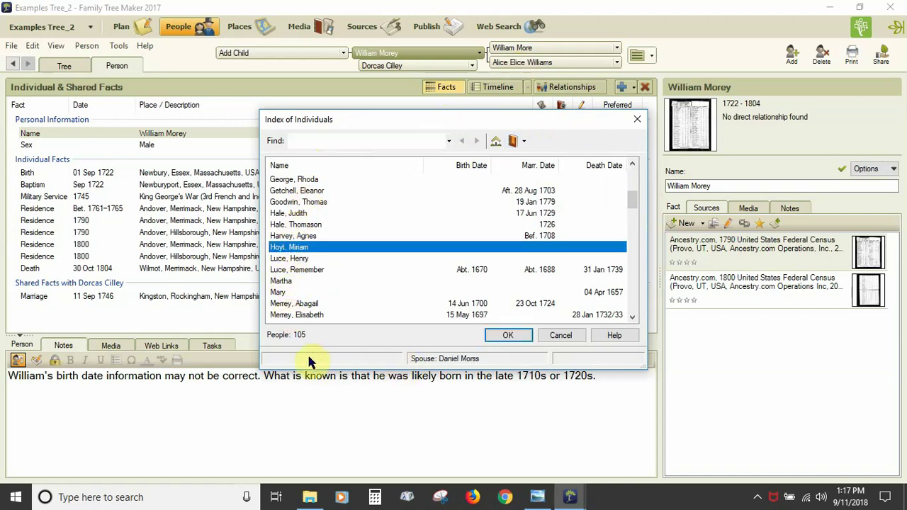
pyautogui.click(559, 333)
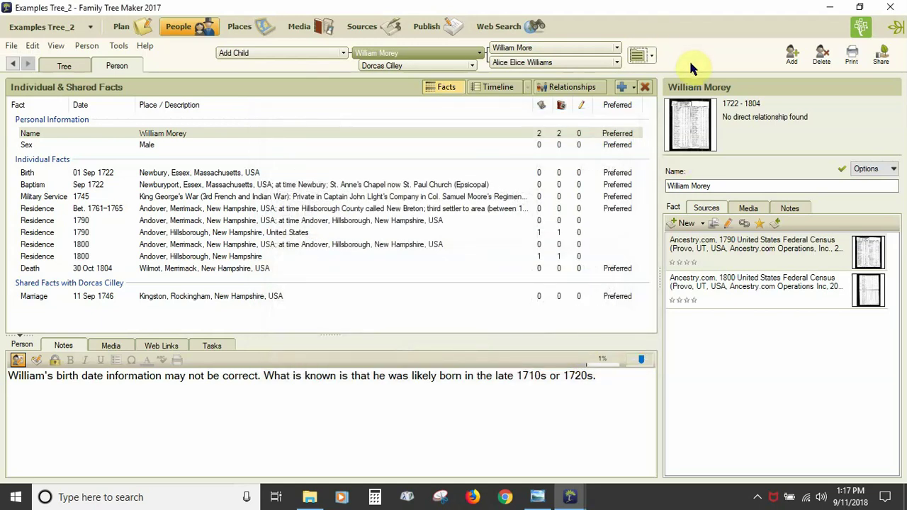
pyautogui.click(652, 58)
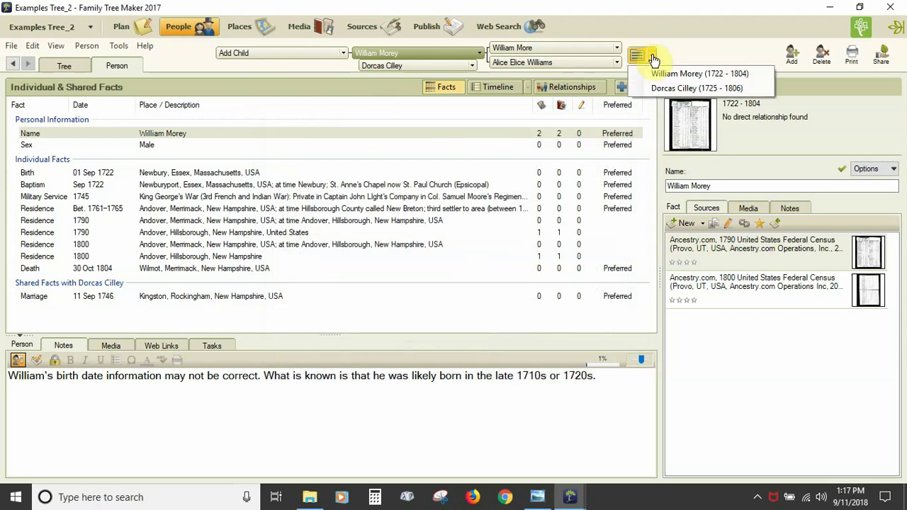
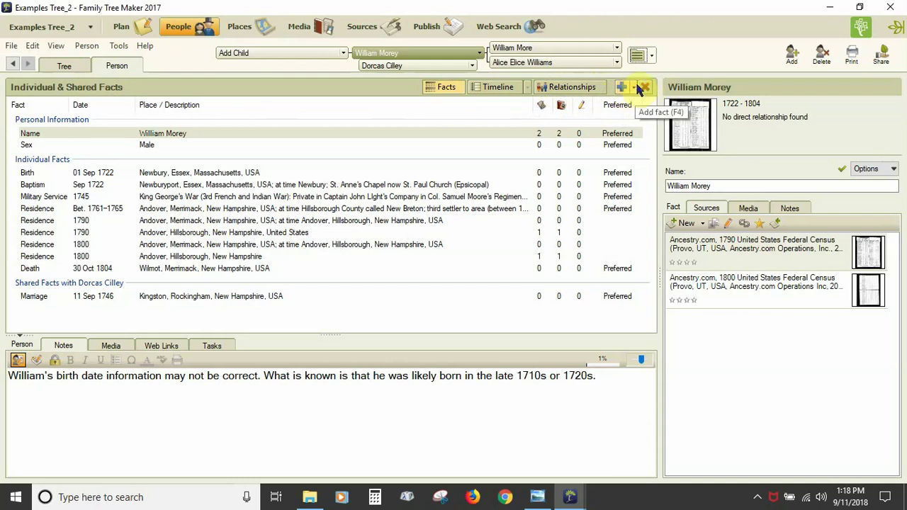
# View the quick-add fact types and the full Add Fact list, and cancel without adding a fact
pyautogui.click(636, 88)
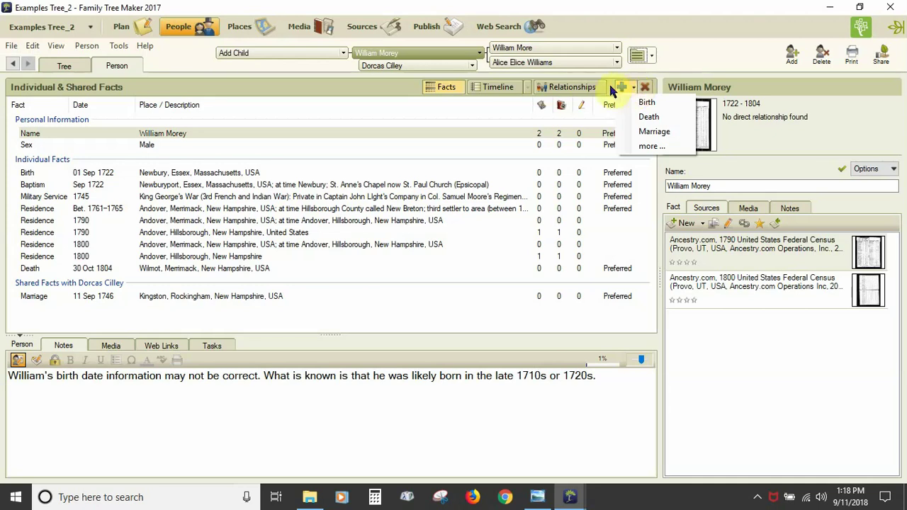
pyautogui.click(617, 89)
pyautogui.click(618, 89)
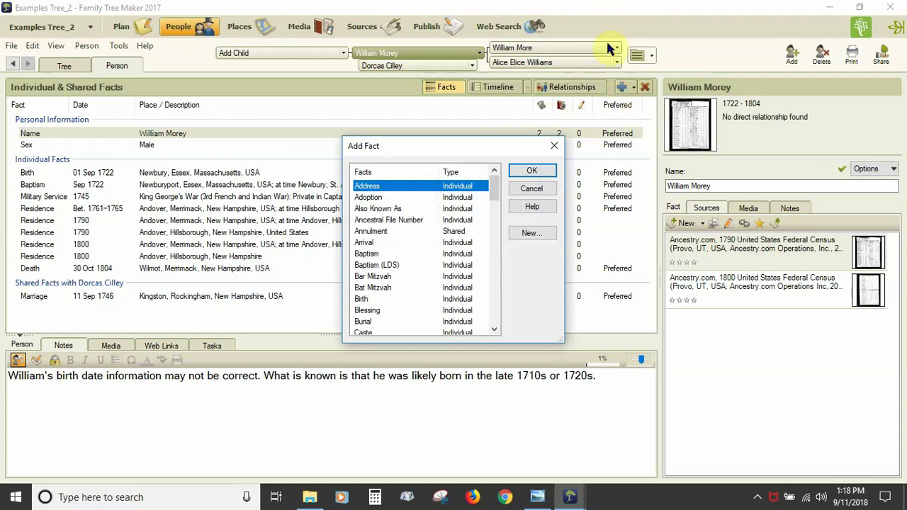
pyautogui.click(546, 188)
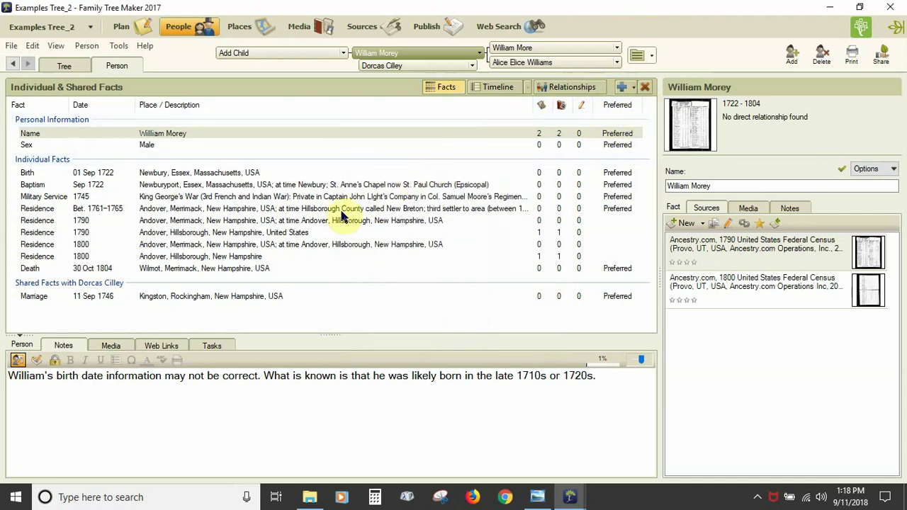
# Select the 1800 Andover, Merrimack residence fact, and go to the bookmarked man married twice using the Index of Individuals bookmarks
pyautogui.click(230, 245)
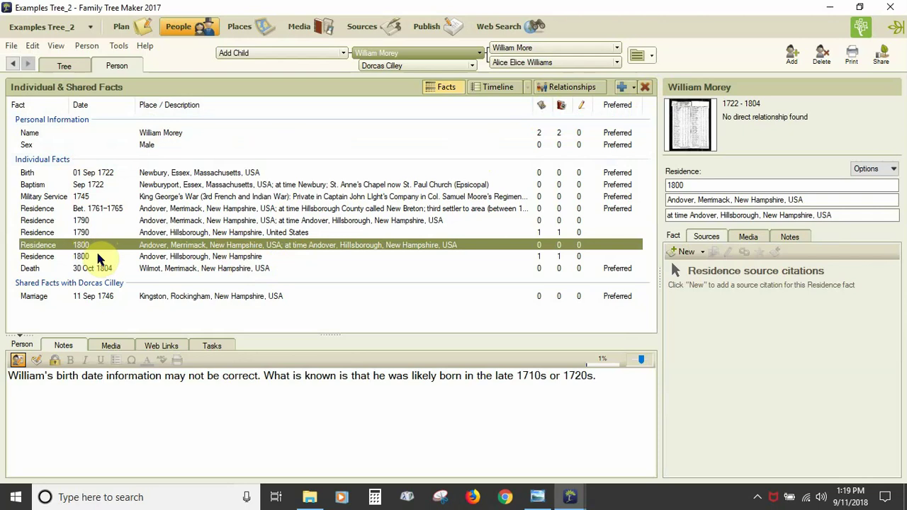
pyautogui.click(652, 56)
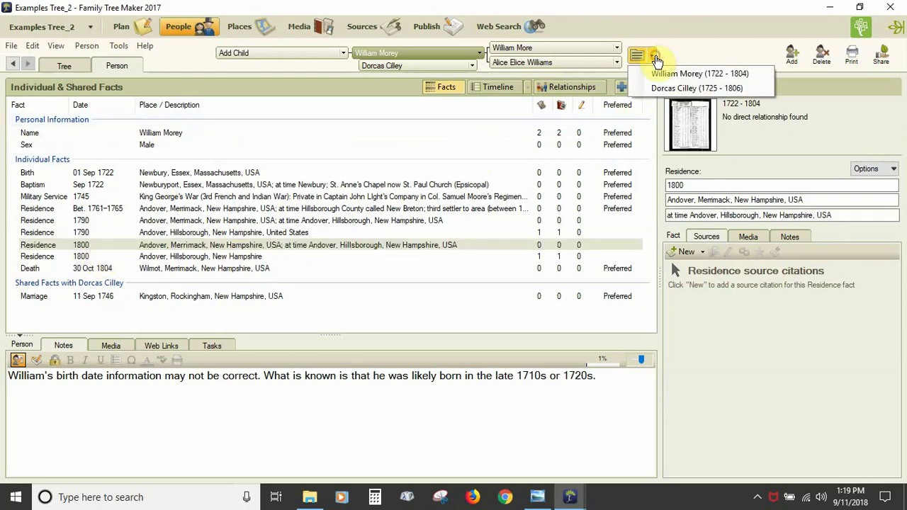
pyautogui.click(635, 56)
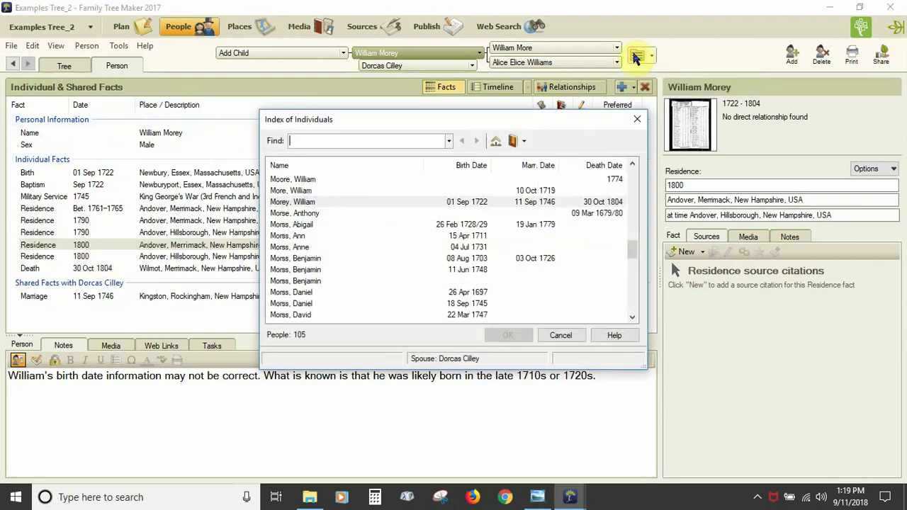
pyautogui.click(523, 140)
pyautogui.click(534, 202)
pyautogui.click(509, 337)
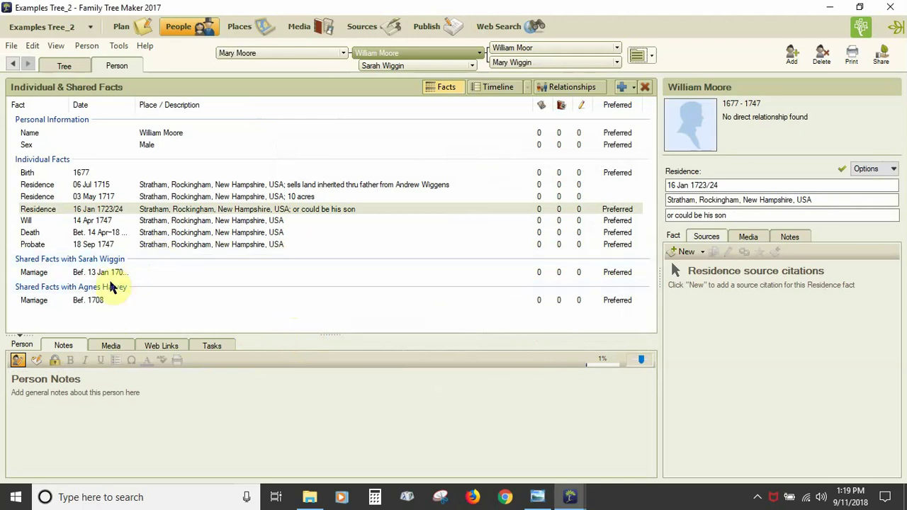
# Return to the previously viewed individual from the recent people history and select the Bet. 1761–1765 residence fact
pyautogui.click(646, 55)
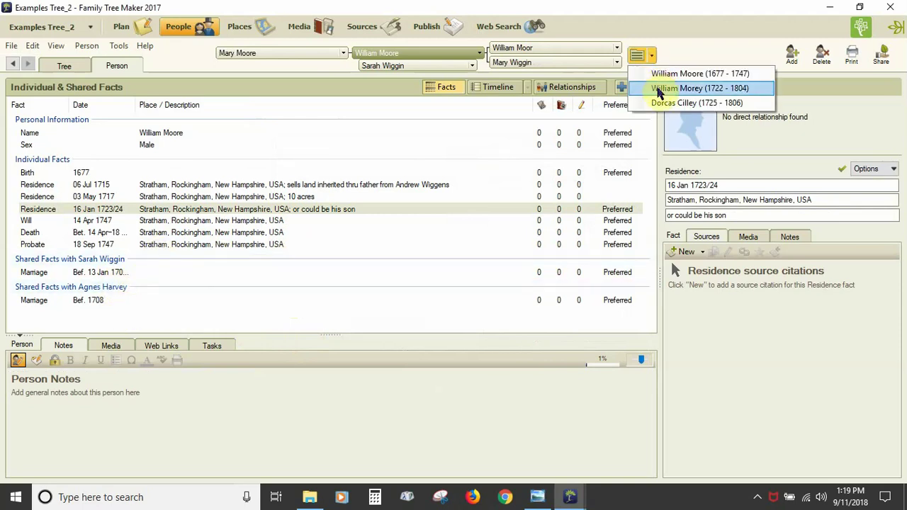
pyautogui.click(659, 88)
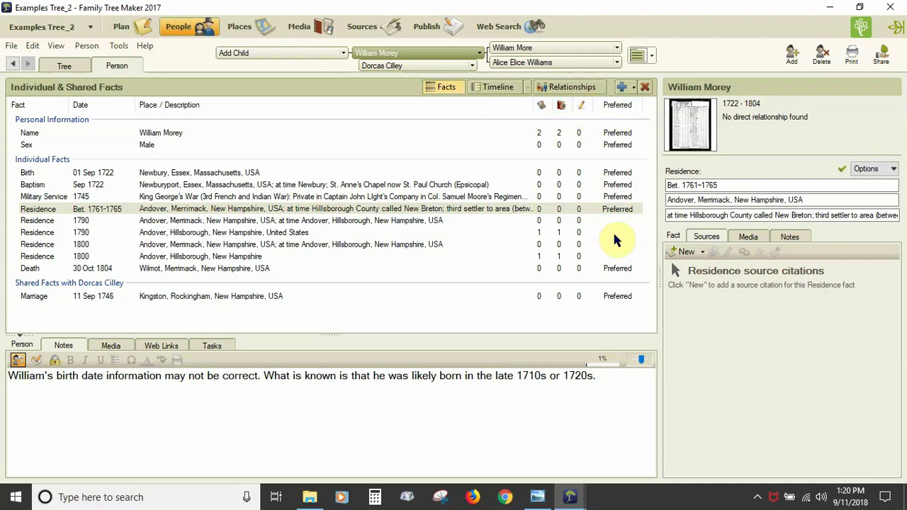
pyautogui.click(208, 211)
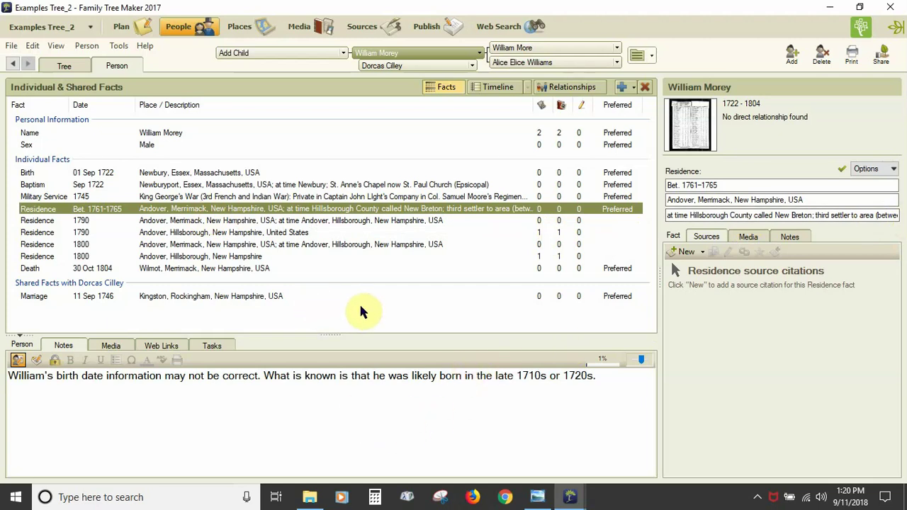
# View the context options for an empty area of the facts list and for the 1800 Andover, Merrimack residence fact
pyautogui.rightClick(360, 312)
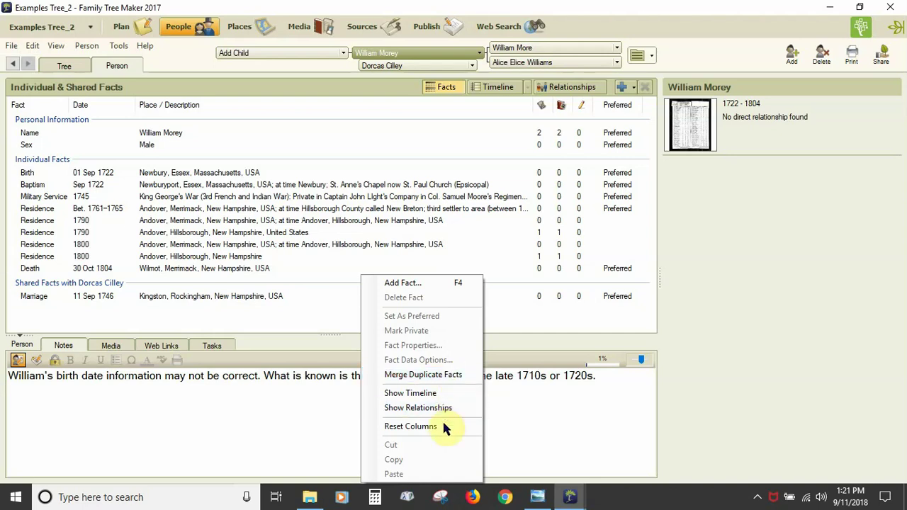
pyautogui.click(327, 318)
pyautogui.rightClick(275, 245)
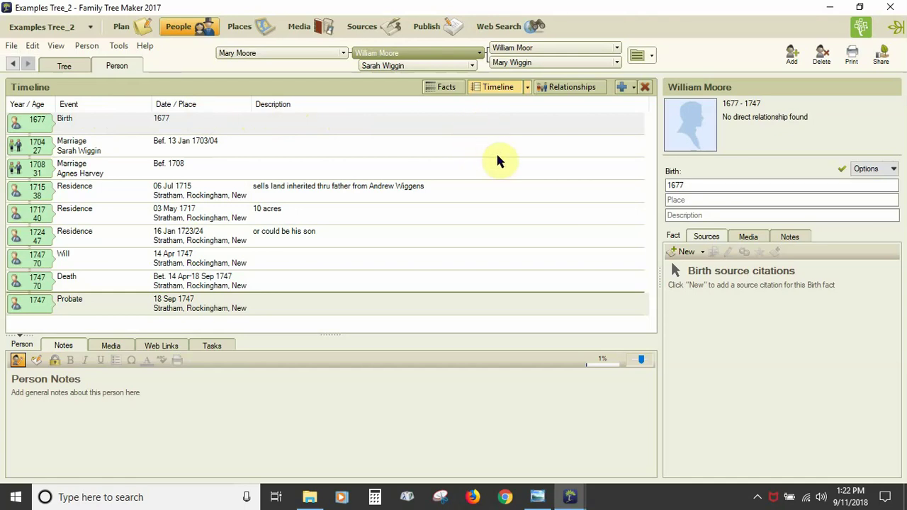
# Show both family events and historical events in the person's timeline, and look through the expanded event list
pyautogui.click(527, 87)
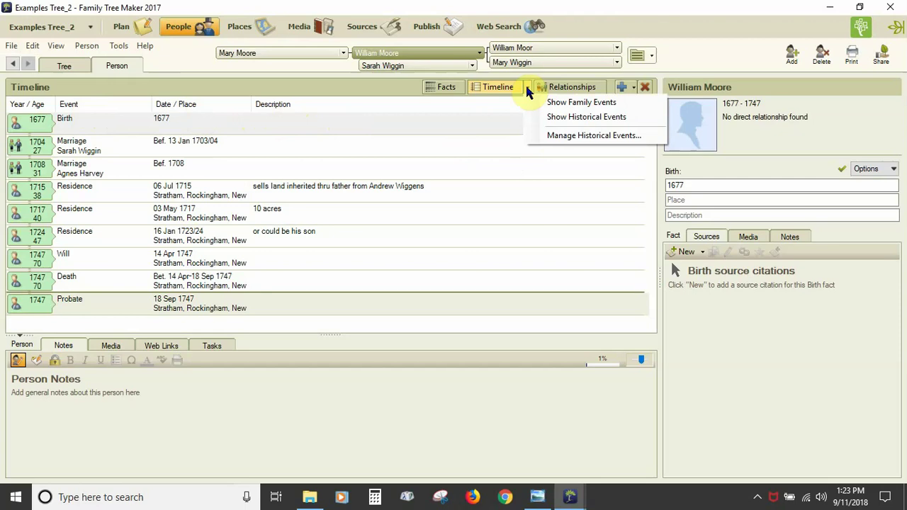
pyautogui.click(486, 110)
pyautogui.click(528, 88)
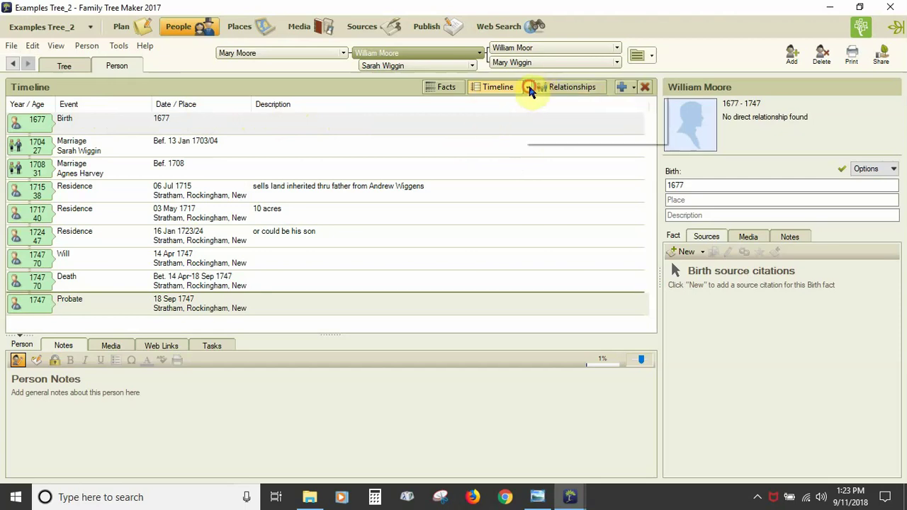
pyautogui.click(535, 102)
pyautogui.click(526, 86)
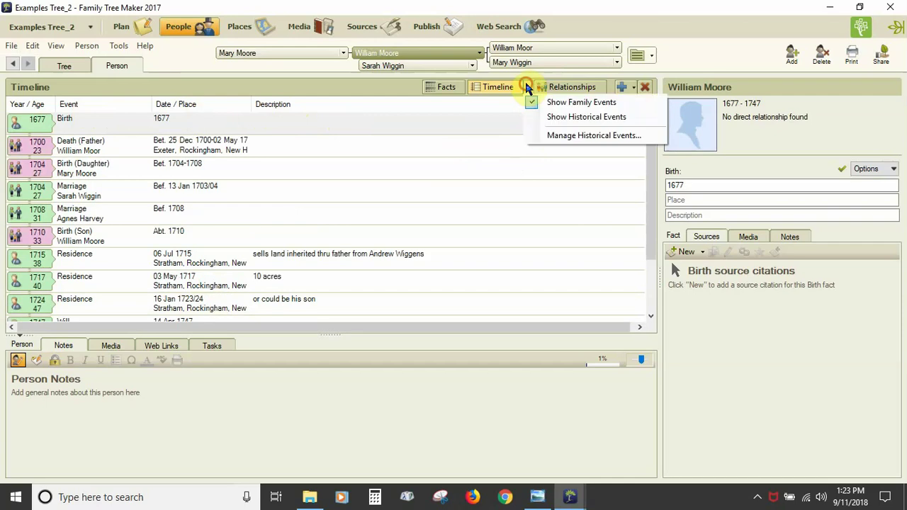
pyautogui.click(532, 116)
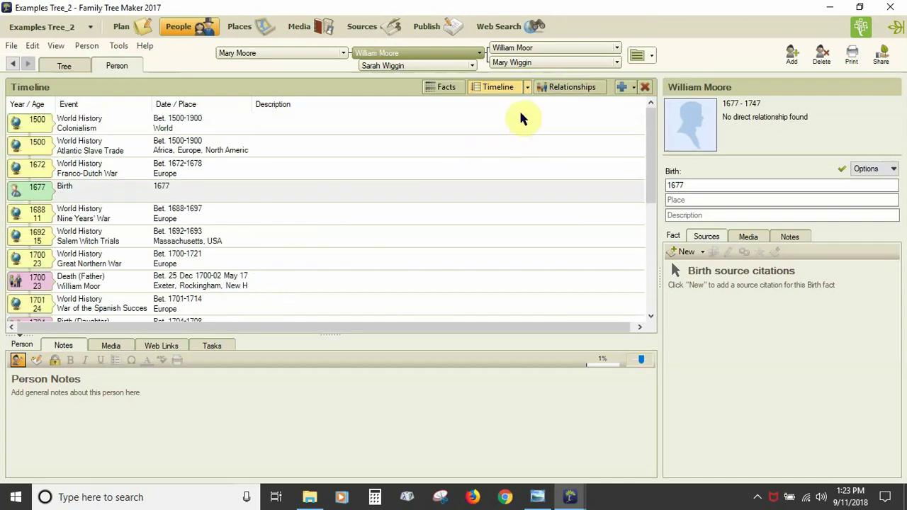
pyautogui.click(527, 88)
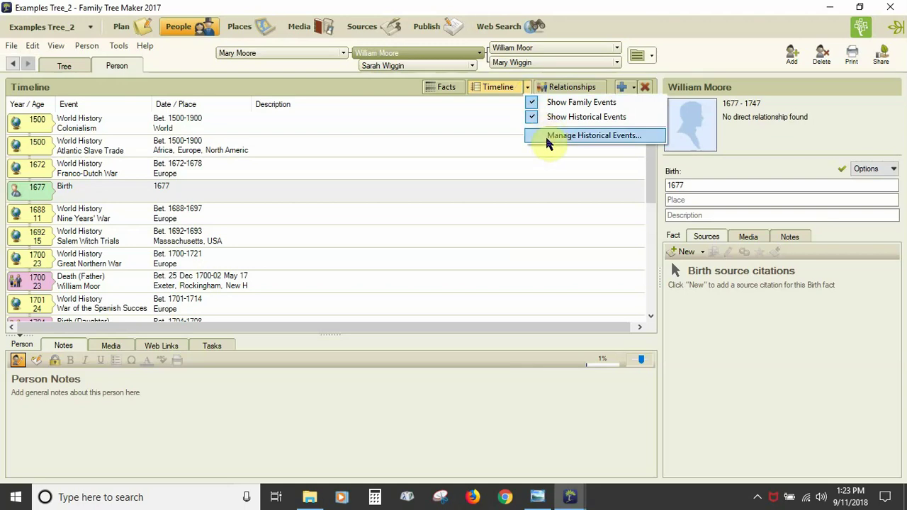
pyautogui.scroll(-1, 138, 165)
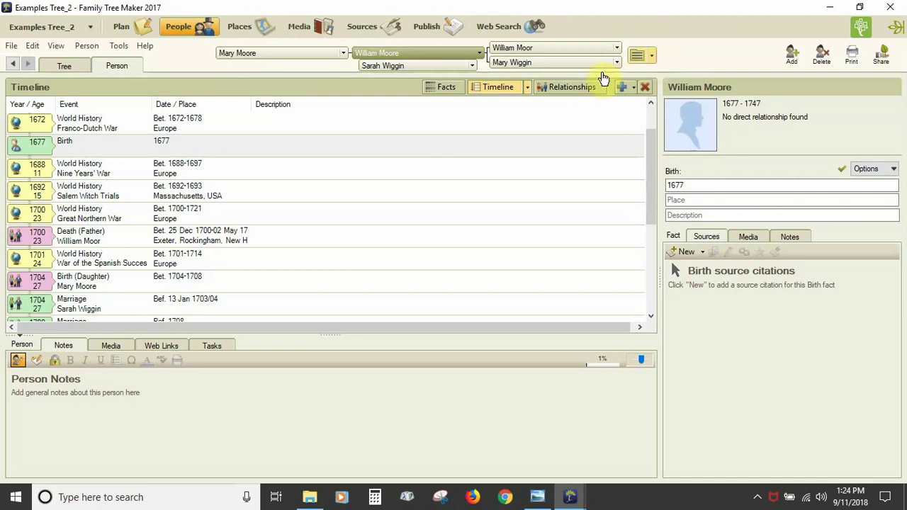
# Switch back to the Facts view, return to the previously viewed individual from the history, and select the Name fact
pyautogui.click(455, 87)
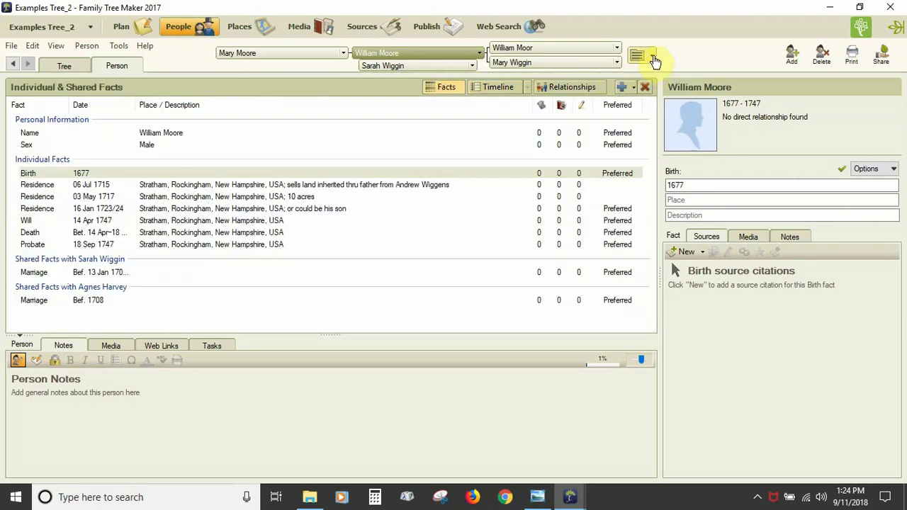
pyautogui.click(654, 58)
pyautogui.click(656, 90)
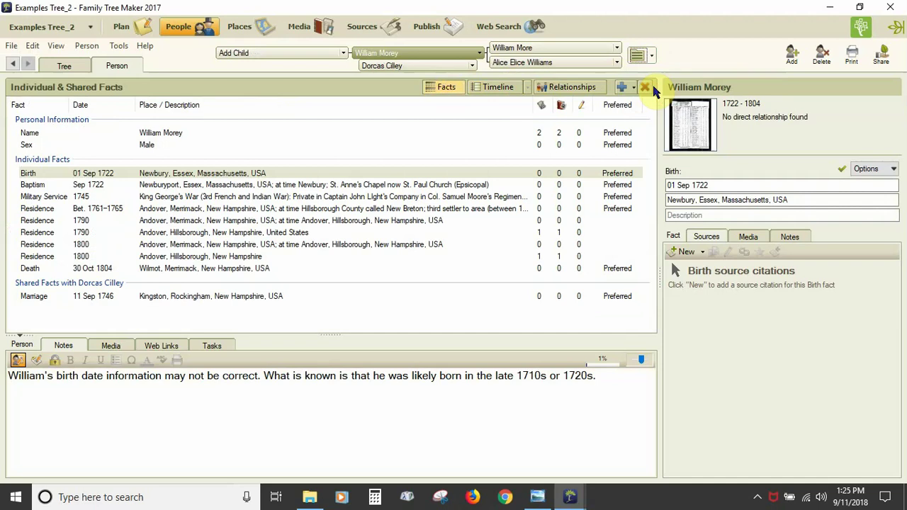
pyautogui.click(172, 133)
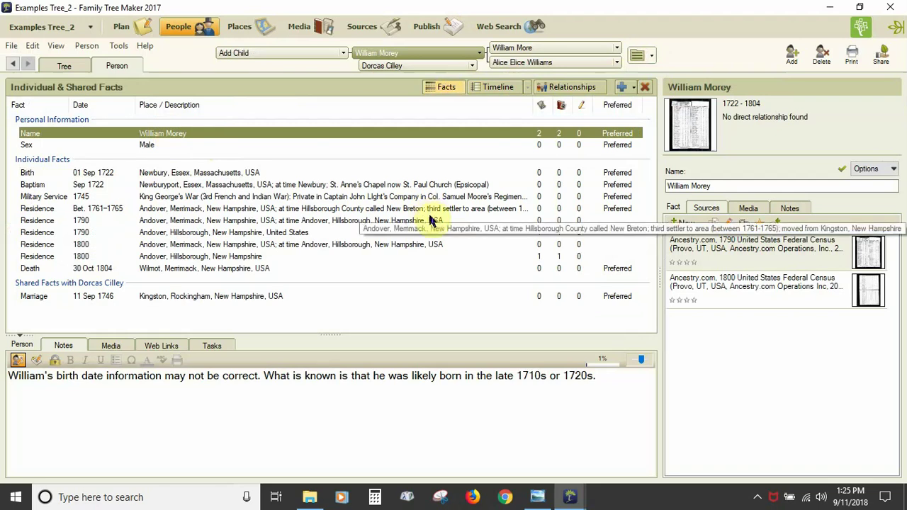
# With the 1790 Andover, Merrimack residence fact selected, link the existing 1790NHillsborough image as the person's portrait and view the portrait's picture options
pyautogui.click(238, 221)
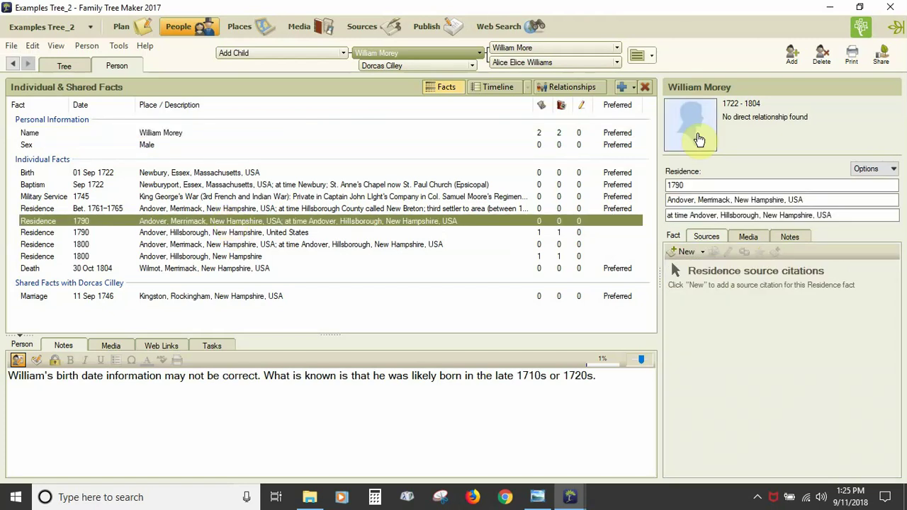
pyautogui.rightClick(699, 138)
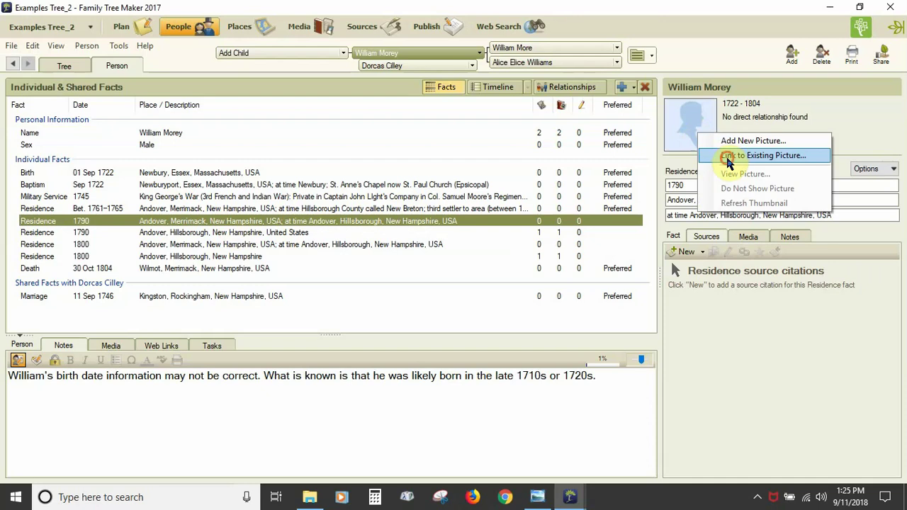
pyautogui.click(763, 155)
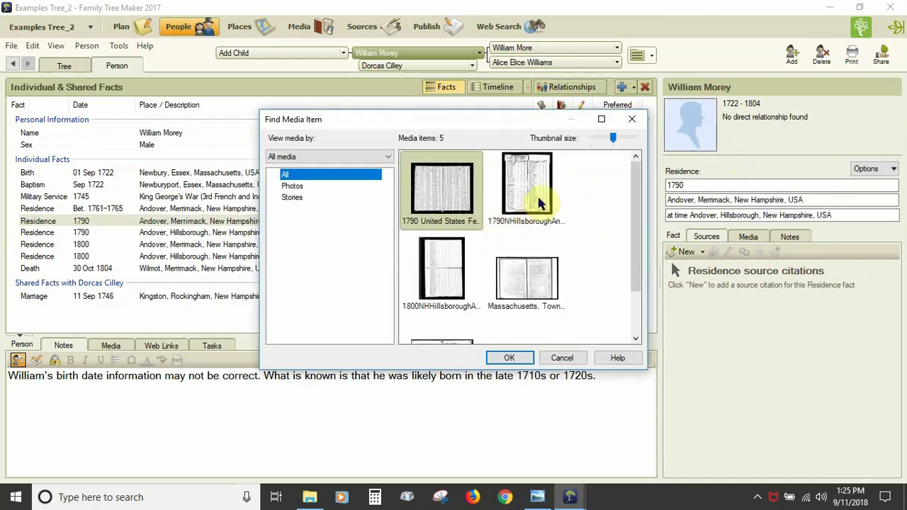
pyautogui.click(540, 197)
pyautogui.click(509, 358)
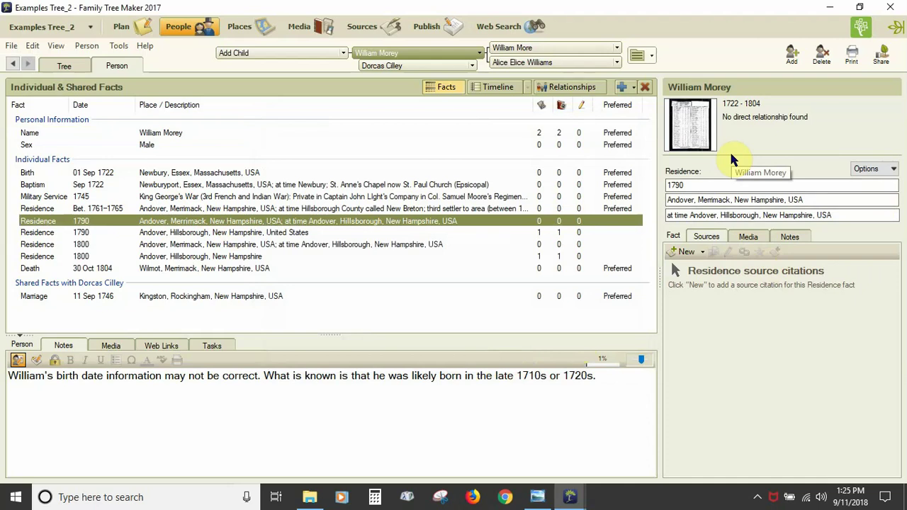
pyautogui.rightClick(699, 128)
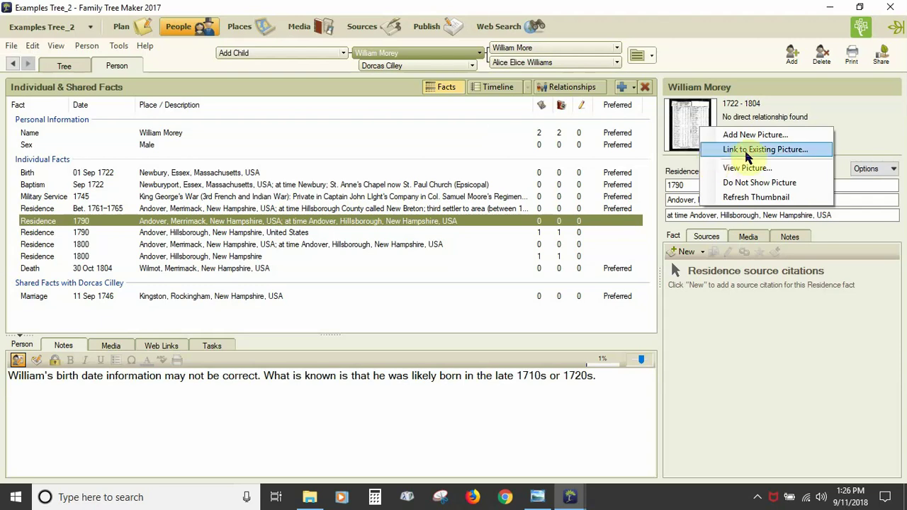
pyautogui.click(659, 163)
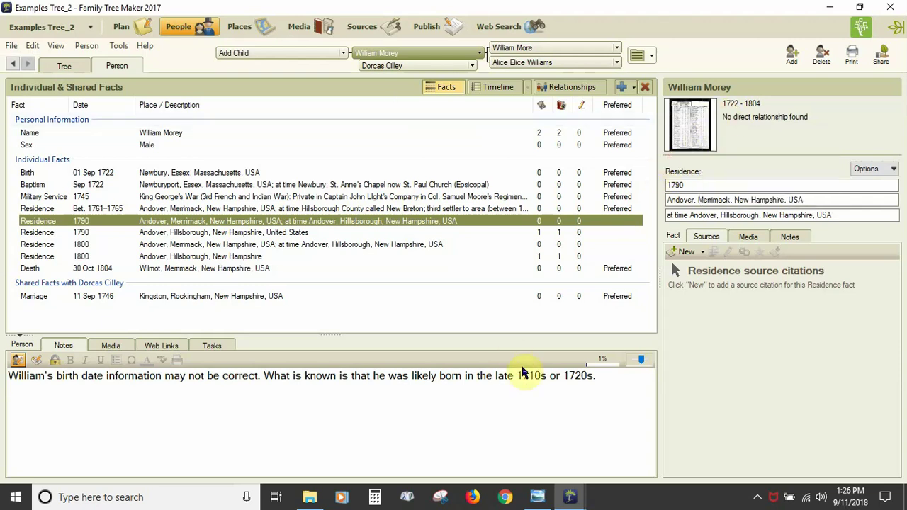
# Switch to the ExampleTree_02 tree window and view the home person options for the displayed individual
pyautogui.click(571, 498)
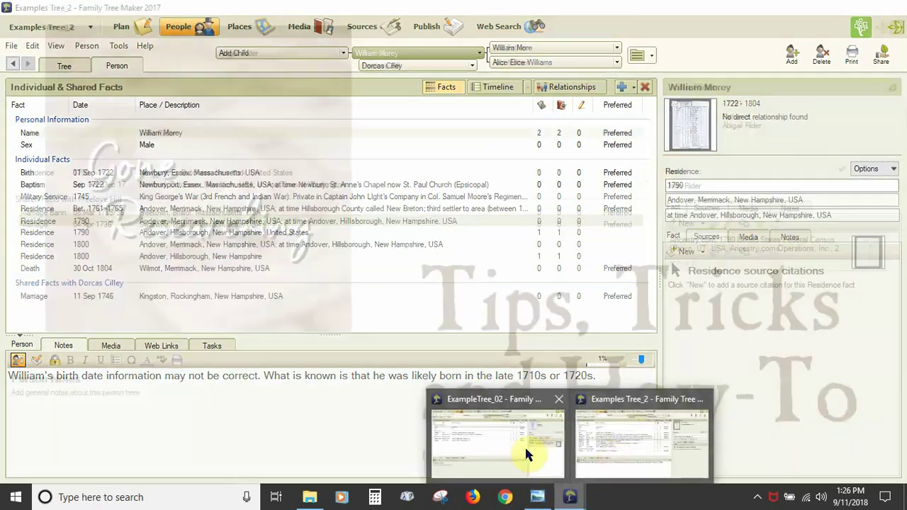
pyautogui.click(524, 449)
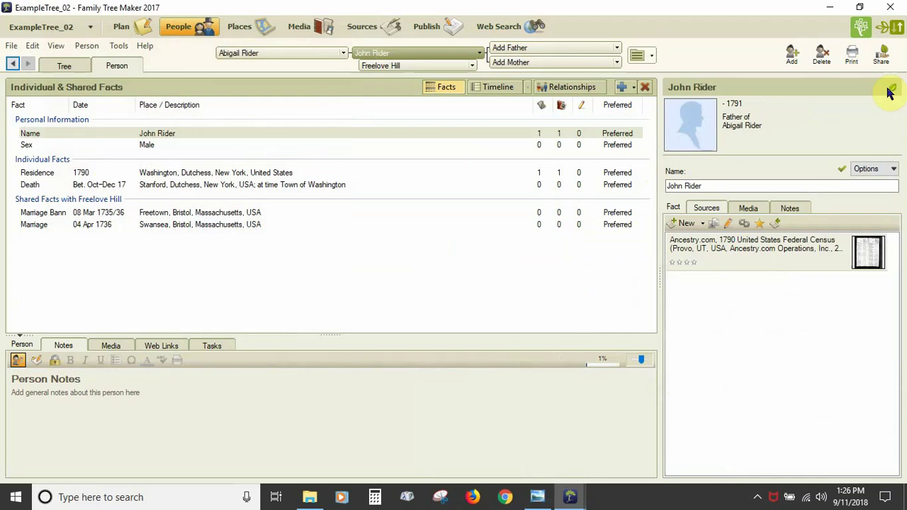
pyautogui.rightClick(772, 132)
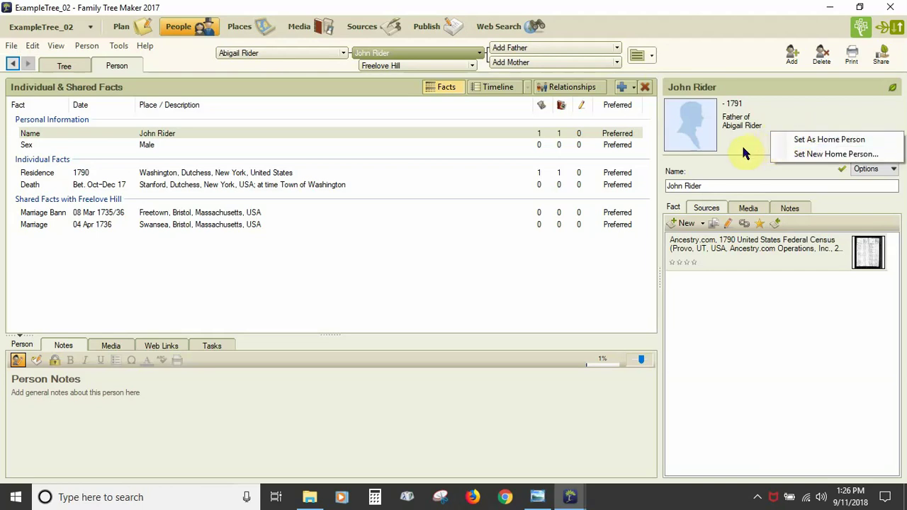
pyautogui.moveTo(892, 88)
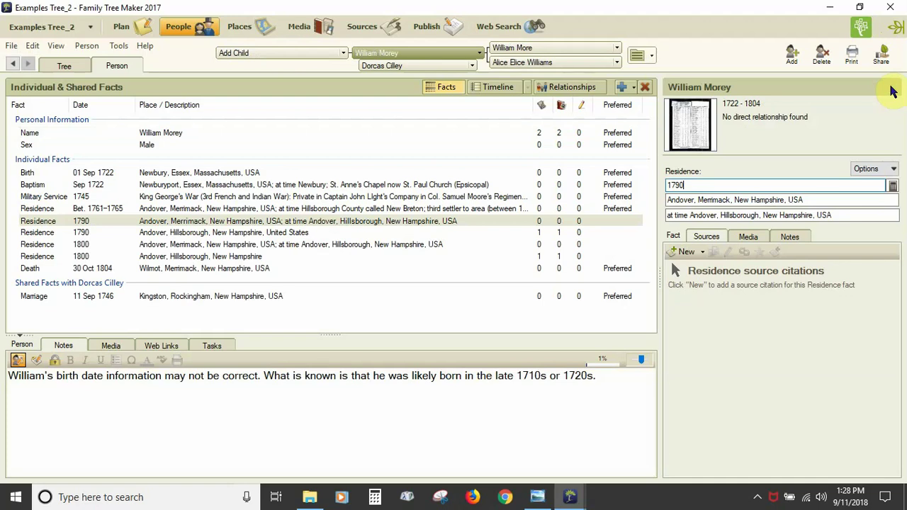
# View the place and date entries of the 1790 Andover, Merrimack residence fact, and open and close the Date Calculator for its date
pyautogui.click(751, 200)
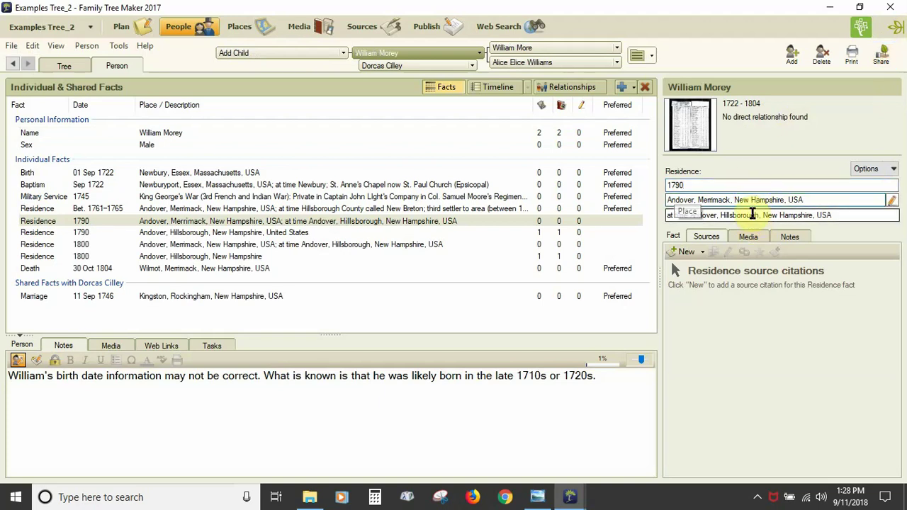
pyautogui.click(745, 185)
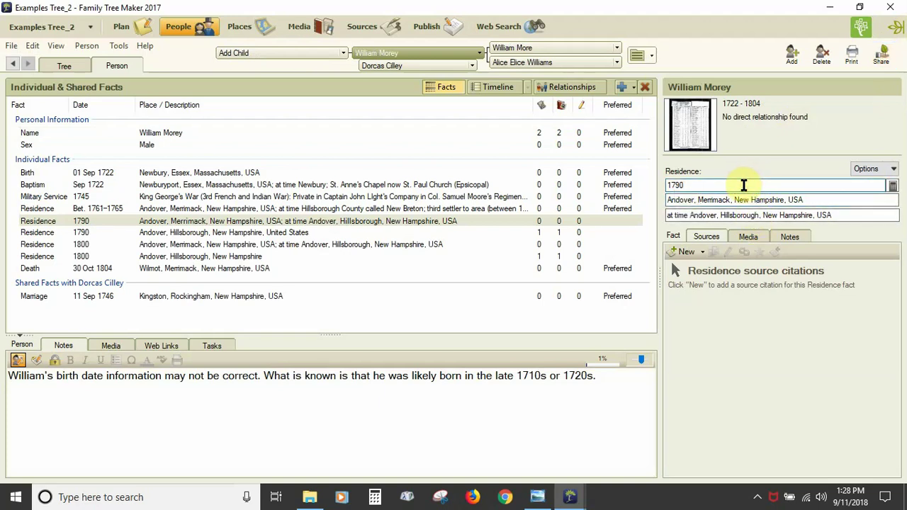
pyautogui.click(890, 188)
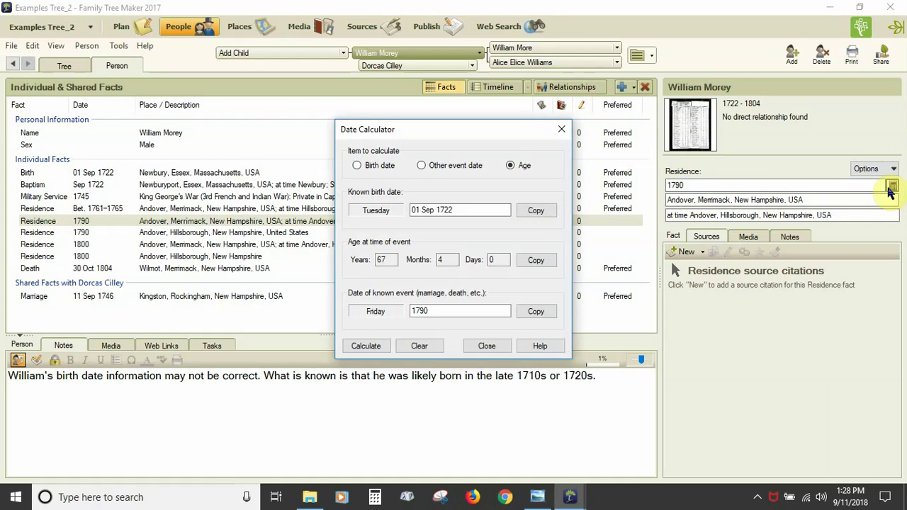
pyautogui.click(486, 345)
# Select the Name fact and view its given names, surname and suffix in the Edit Name dialog without changing anything
pyautogui.click(156, 133)
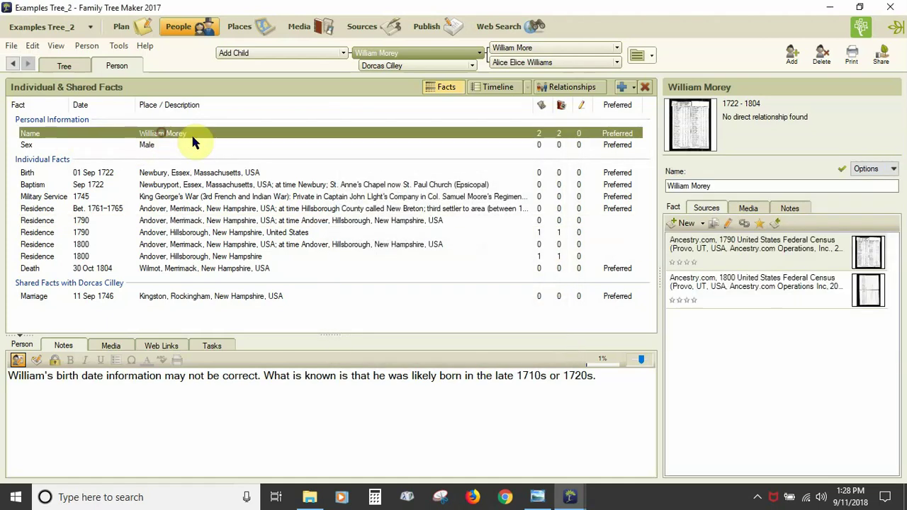
pyautogui.click(731, 186)
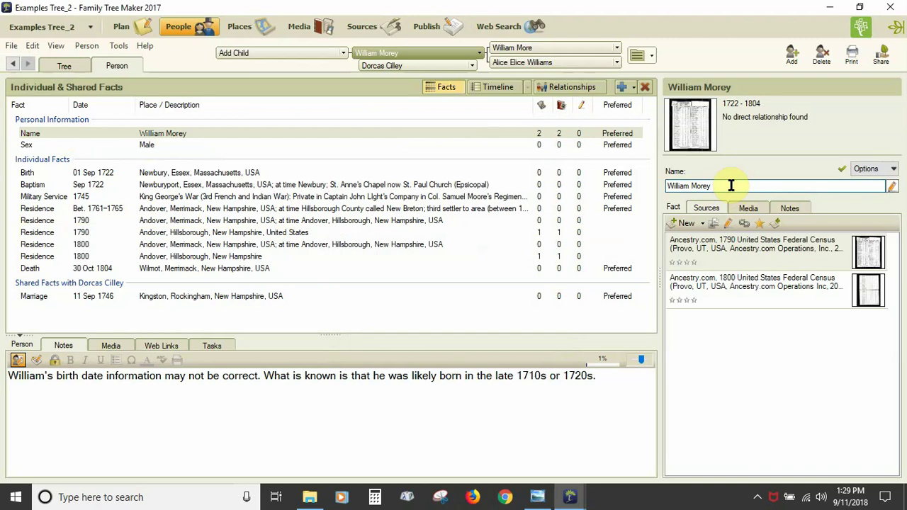
pyautogui.click(892, 189)
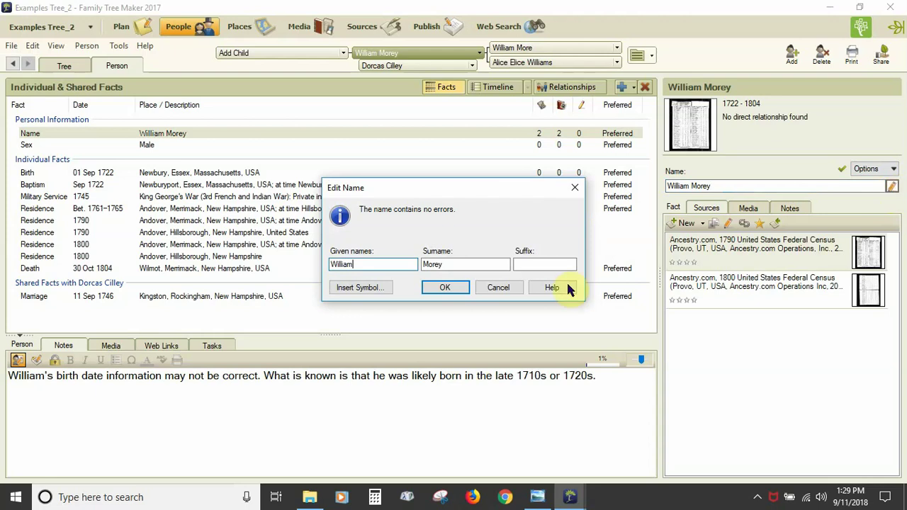
pyautogui.click(497, 287)
# View the suggested place names for the 1790 Andover, Merrimack residence in the Resolve Place Name dialog and cancel it
pyautogui.click(237, 221)
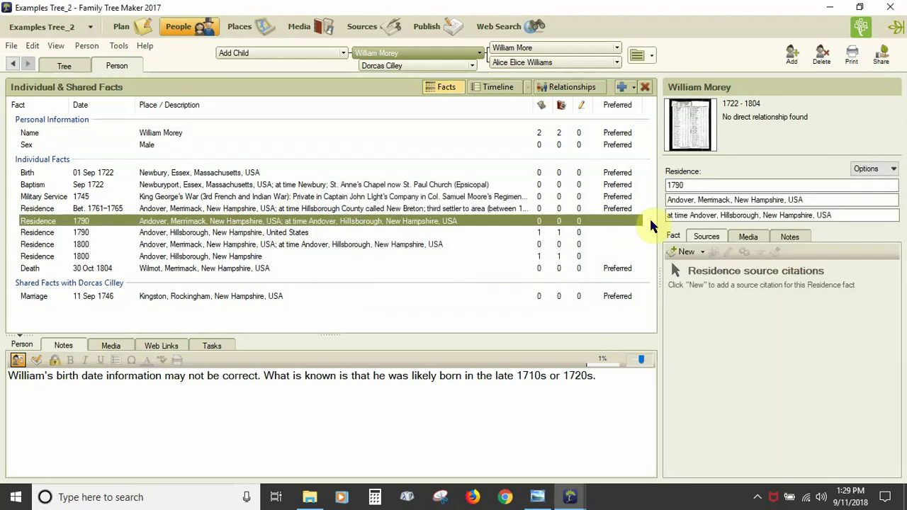
pyautogui.click(815, 199)
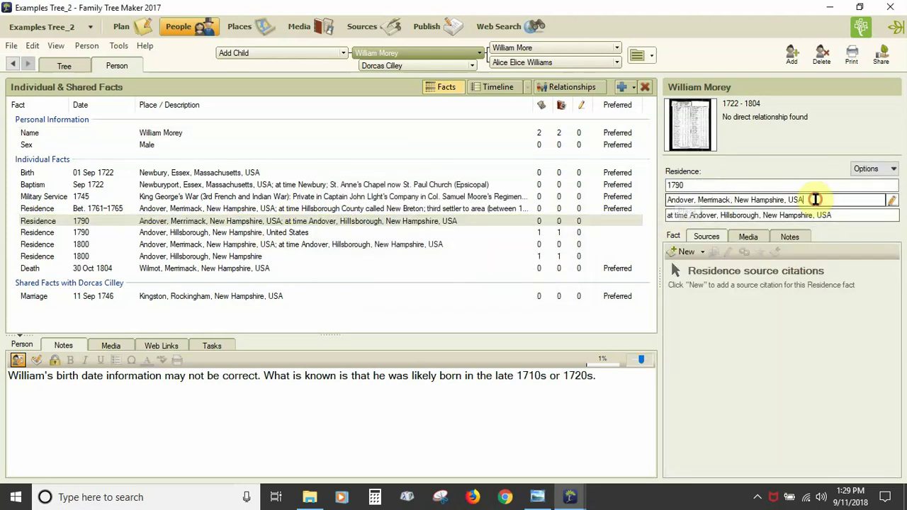
pyautogui.click(892, 201)
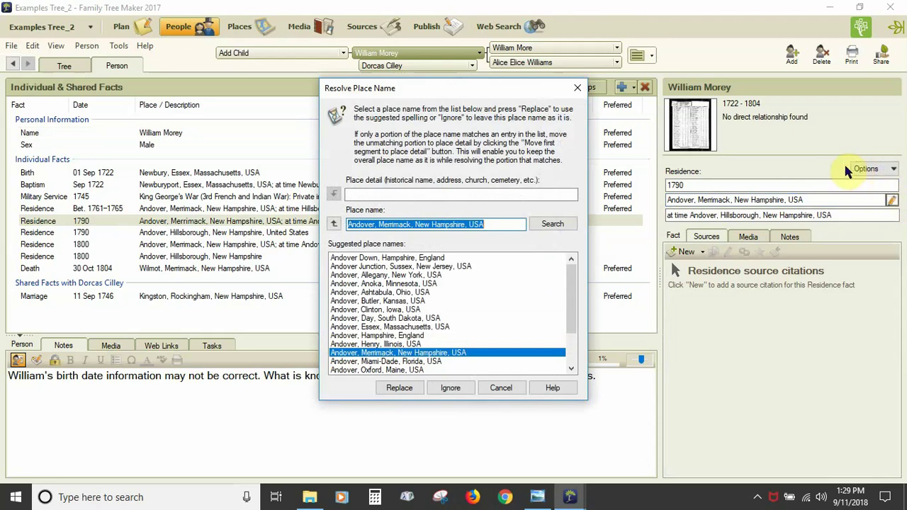
pyautogui.click(496, 387)
# Inspect the place of the 1790 Andover, Hillsborough residence fact, and the description of the 1790 Andover, Merrimack residence fact
pyautogui.click(287, 239)
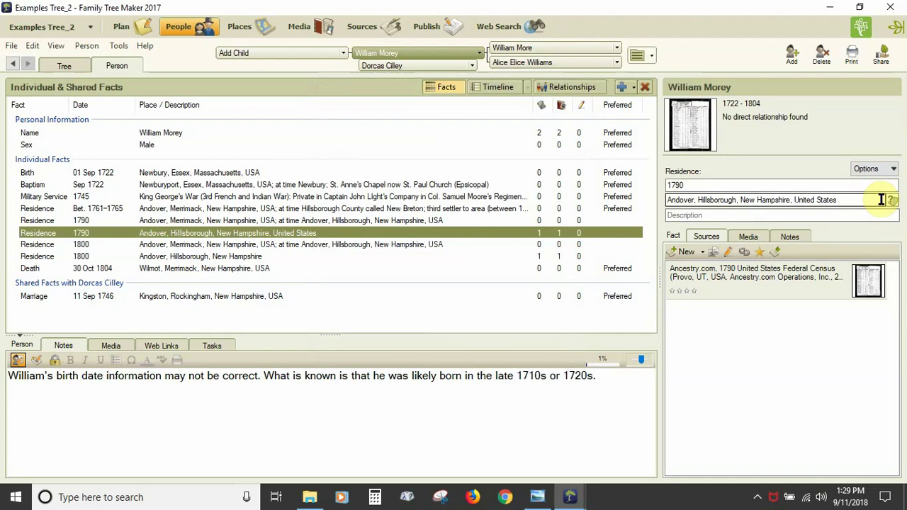
pyautogui.click(402, 221)
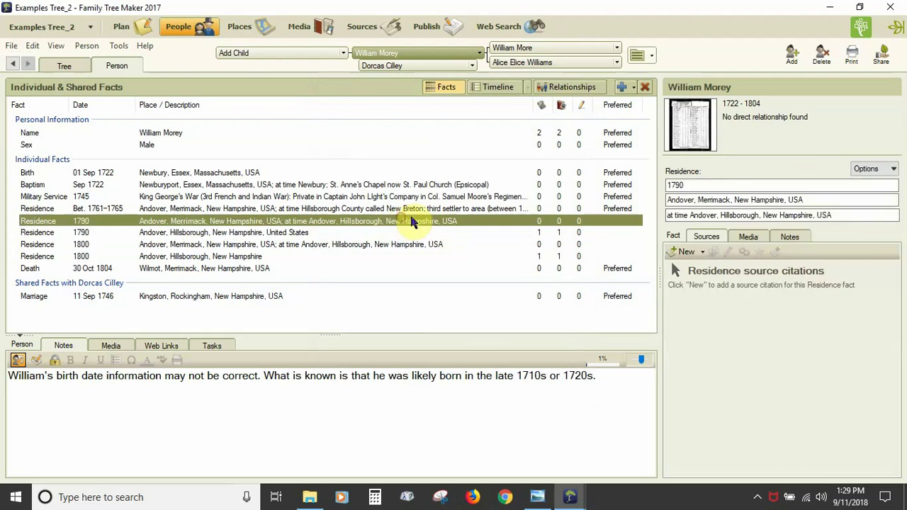
pyautogui.click(719, 211)
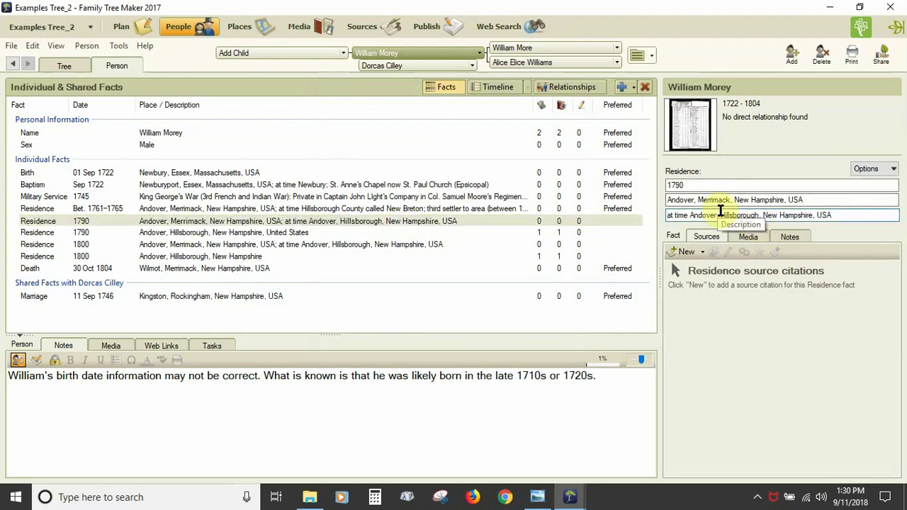
pyautogui.press('Home')
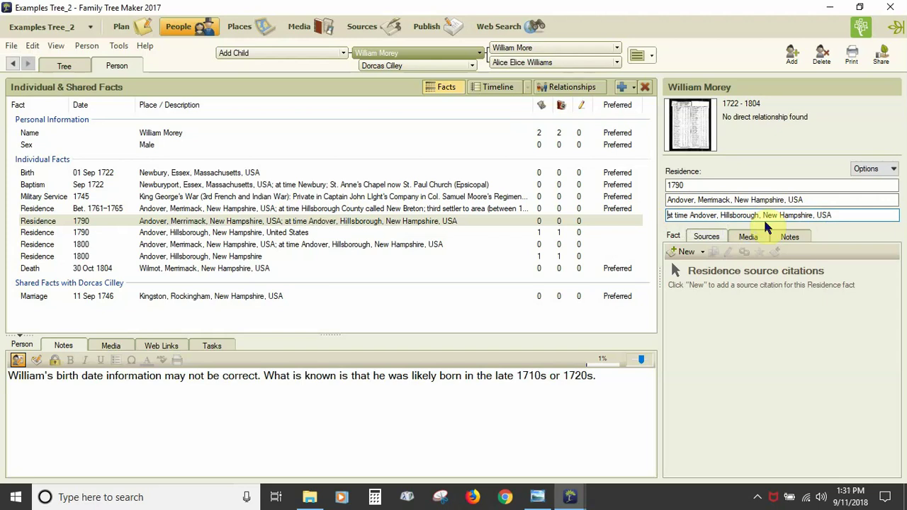
# Select the Bet. 1761–1765 residence fact and view its available fact options
pyautogui.press('Up')
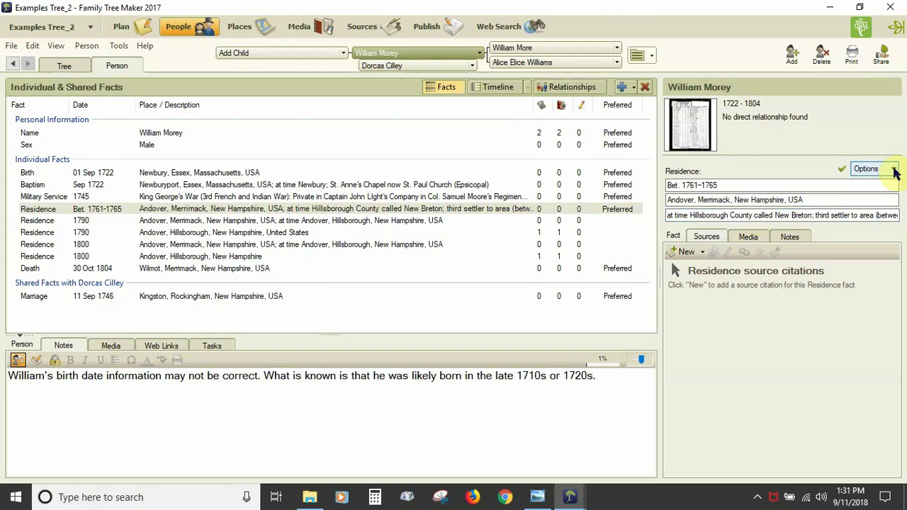
pyautogui.click(894, 170)
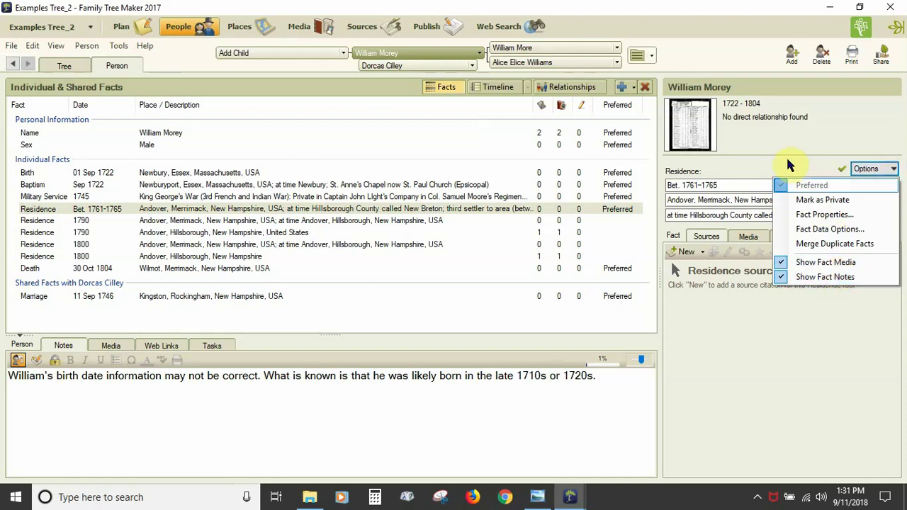
pyautogui.click(824, 176)
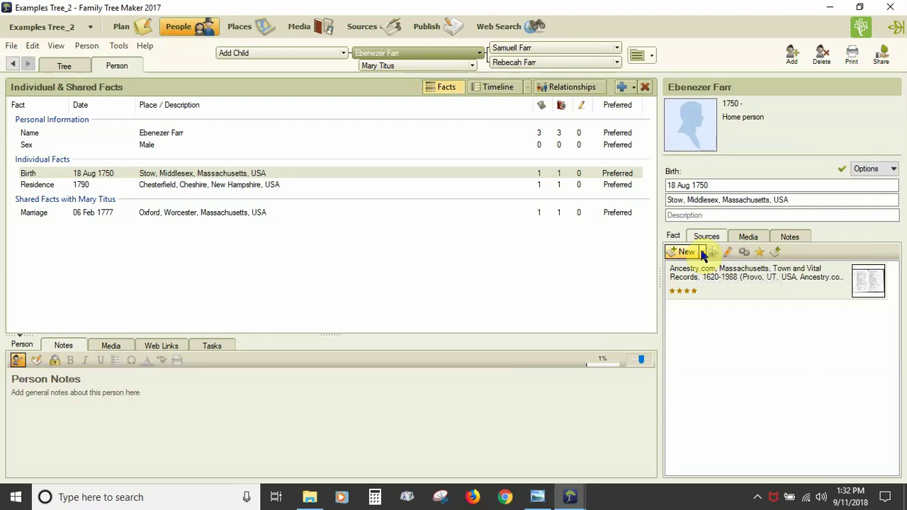
# View the options for adding a source citation to the home person's birth fact
pyautogui.click(702, 252)
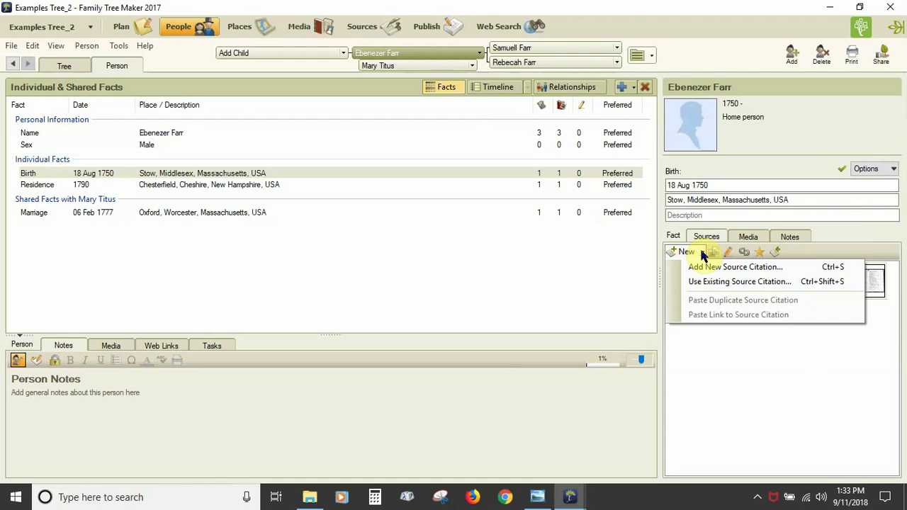
pyautogui.click(714, 252)
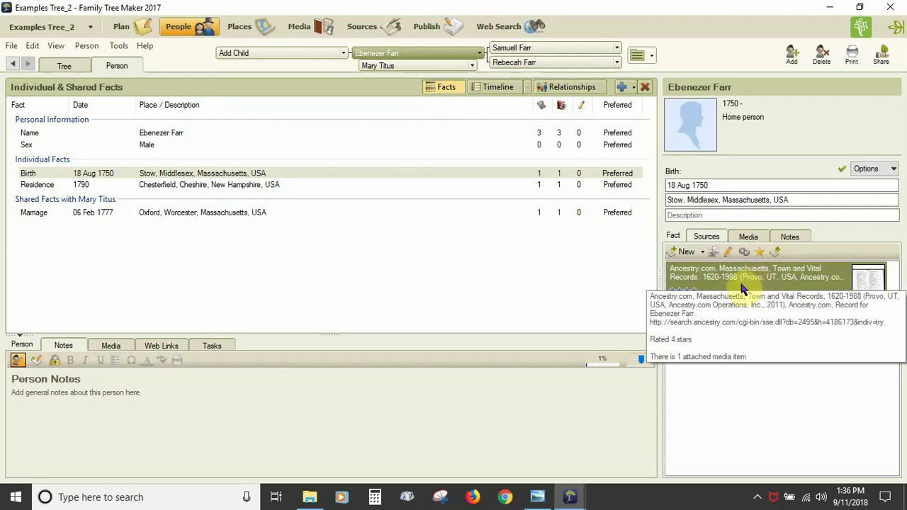
# Rate the birth fact's source citation using standardized ratings of Original, Clear, Primary and Direct, leaving the justification empty
pyautogui.click(759, 252)
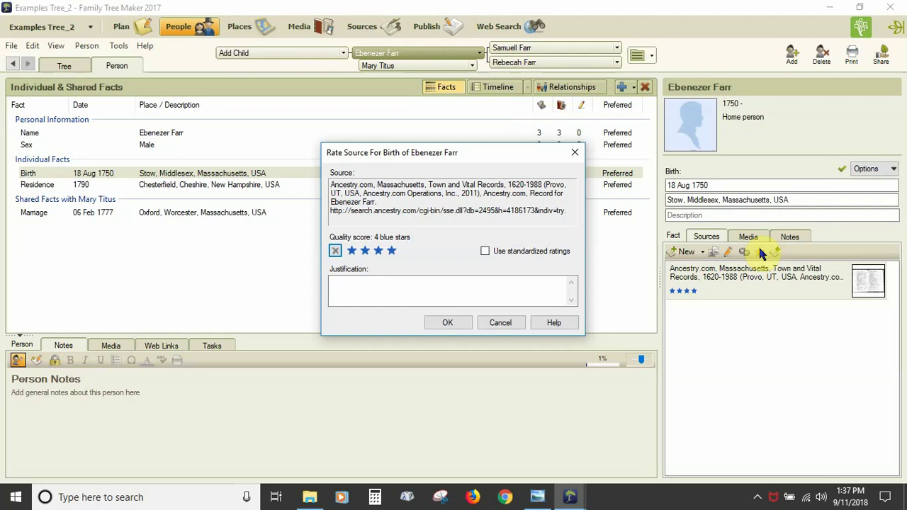
pyautogui.click(484, 251)
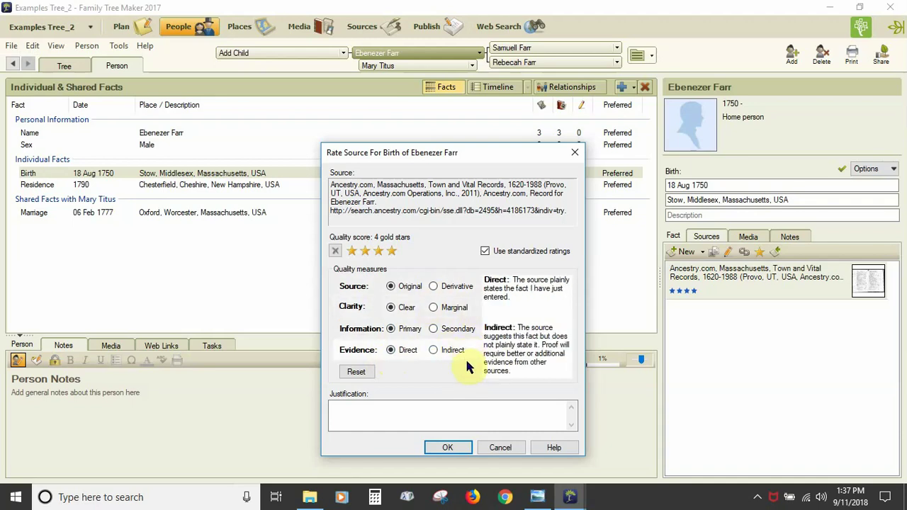
pyautogui.click(377, 416)
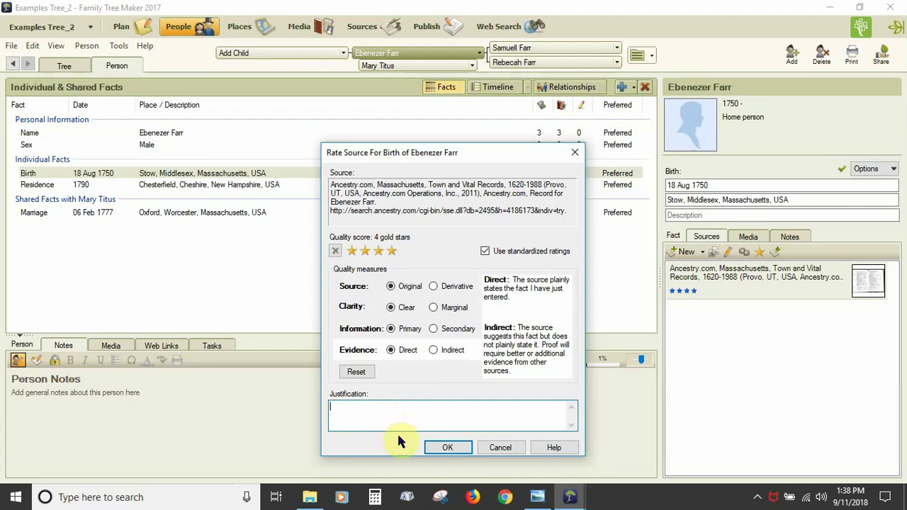
pyautogui.click(449, 451)
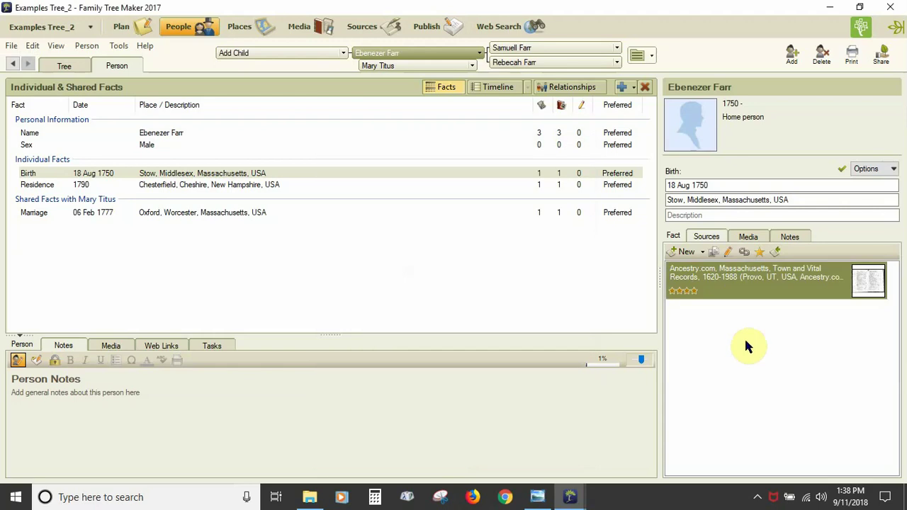
# Show the birth fact's media, examine the details of the Massachusetts, Town and Vital Records image, and close them without changes
pyautogui.click(750, 241)
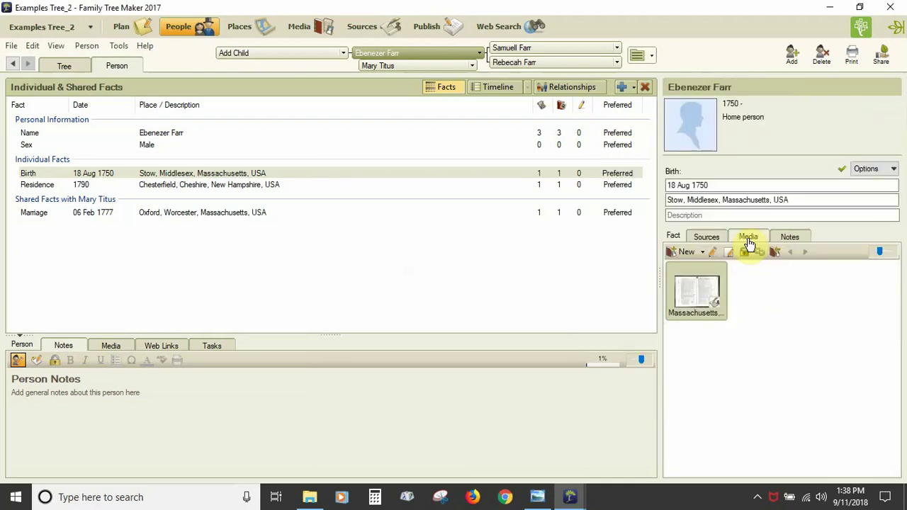
pyautogui.click(703, 252)
pyautogui.click(712, 253)
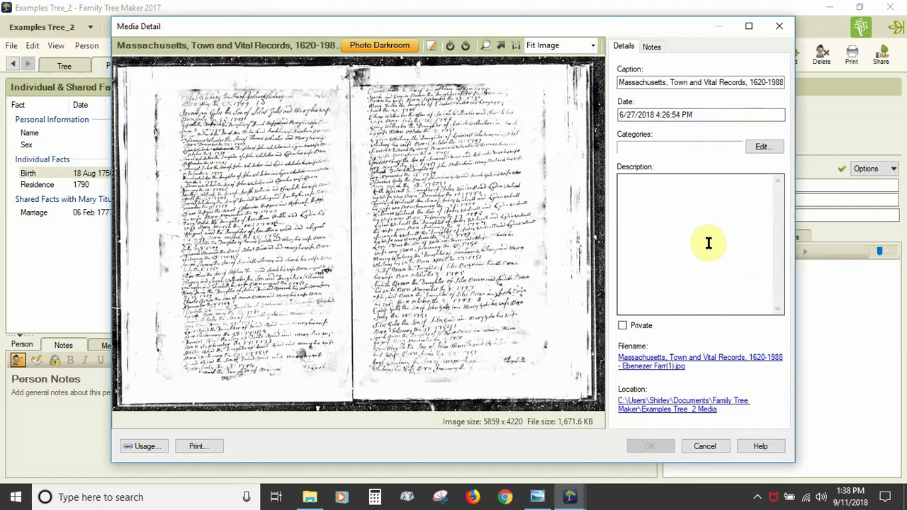
pyautogui.click(703, 447)
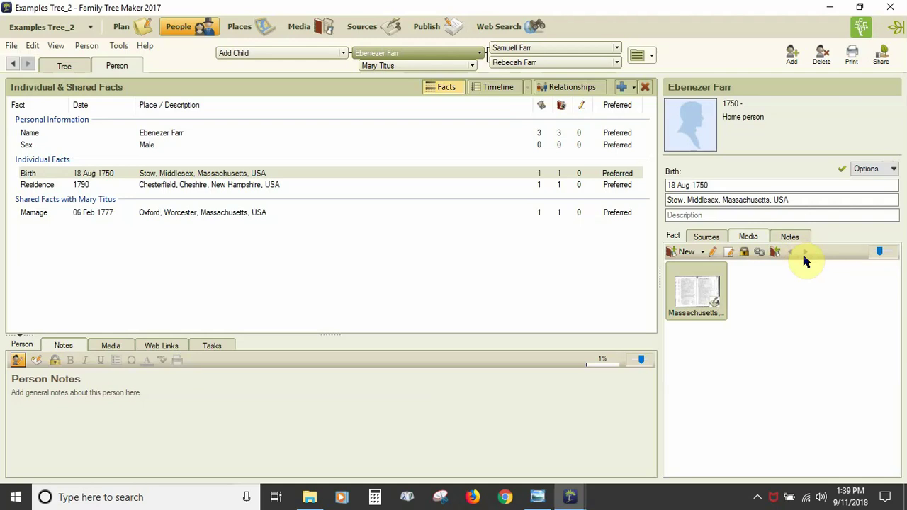
# Try larger and smaller thumbnail sizes for the birth fact's media and leave them at medium
pyautogui.scroll(1, 851, 259)
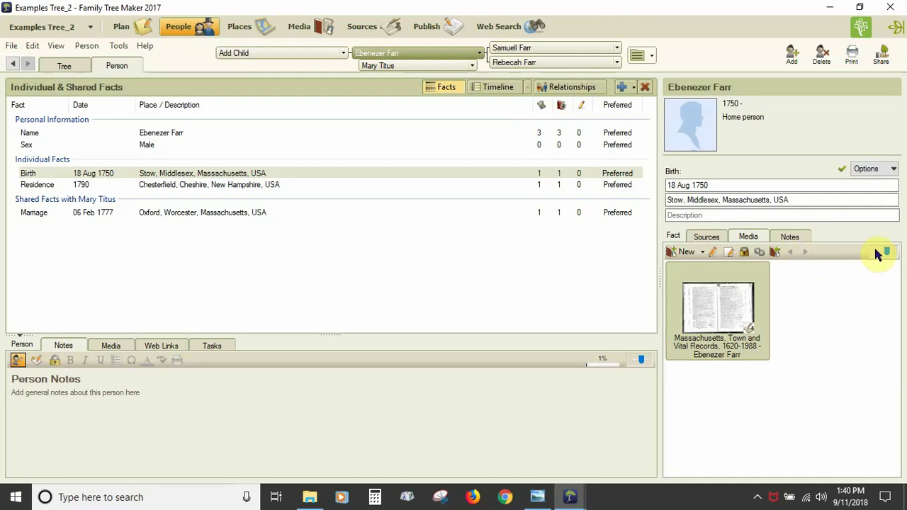
pyautogui.scroll(-1, 881, 254)
pyautogui.scroll(1, 882, 257)
pyautogui.scroll(-1, 882, 259)
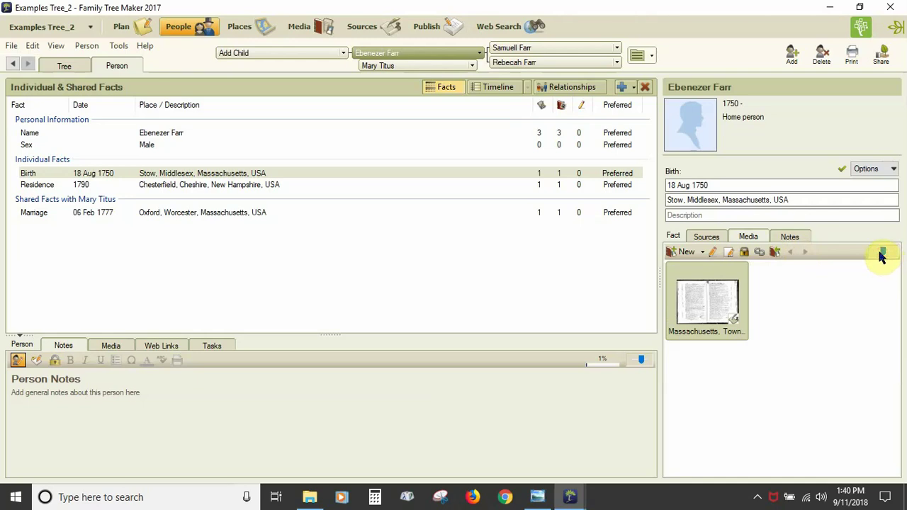
# View the media options and thumbnail sizes for the birth fact's Massachusetts record image, and show the birth fact's notes
pyautogui.rightClick(794, 330)
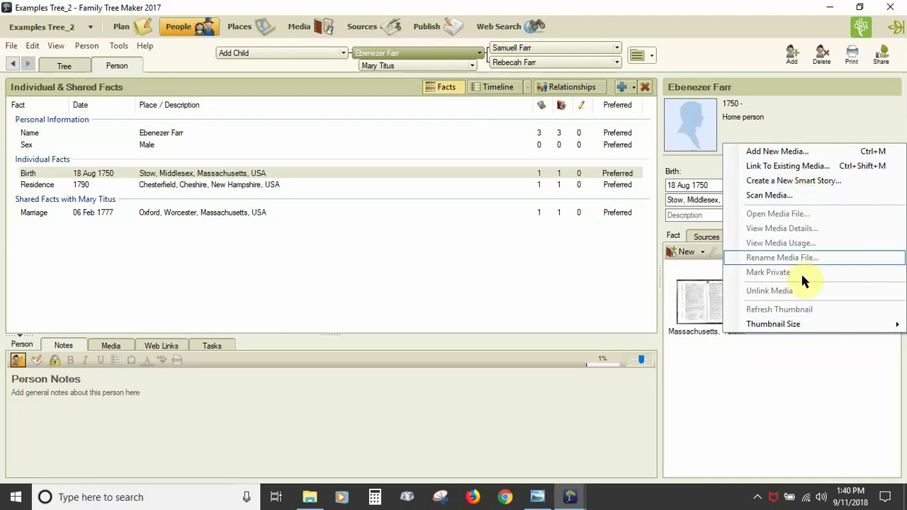
pyautogui.moveTo(800, 324)
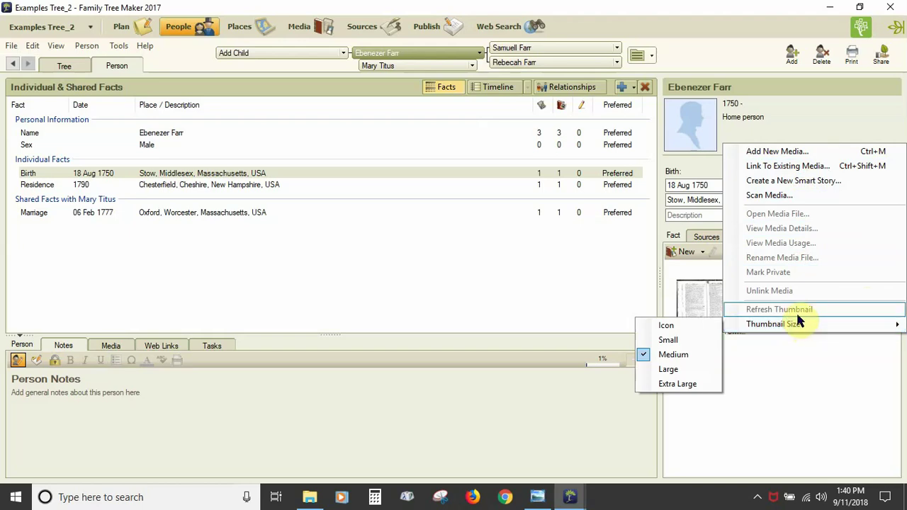
pyautogui.click(731, 355)
pyautogui.click(701, 305)
pyautogui.rightClick(706, 334)
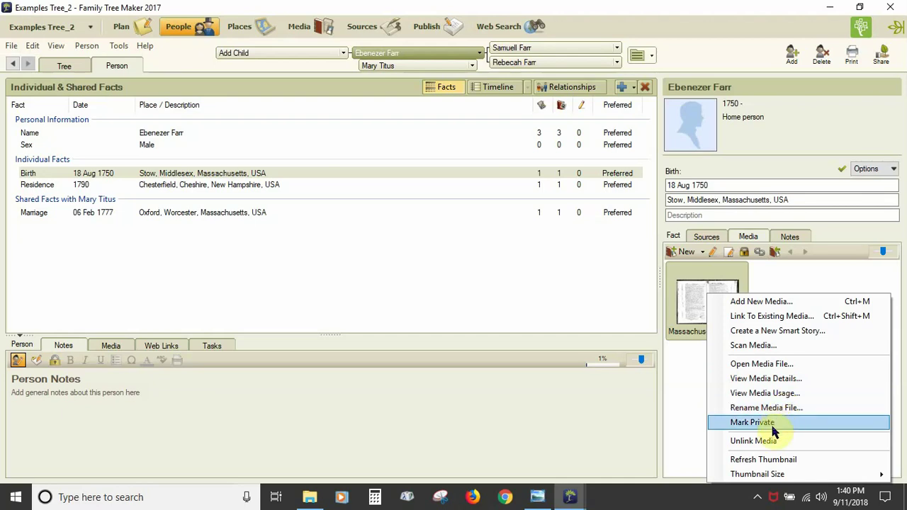
pyautogui.click(678, 390)
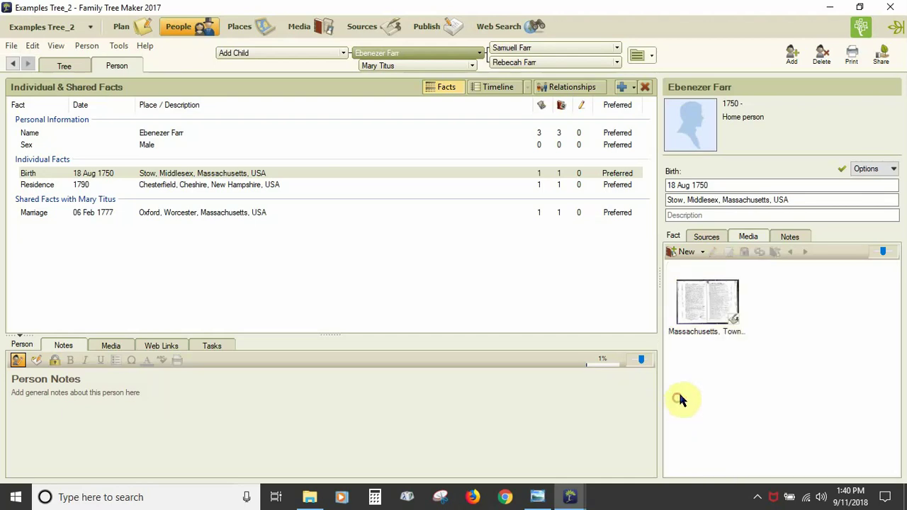
pyautogui.click(789, 237)
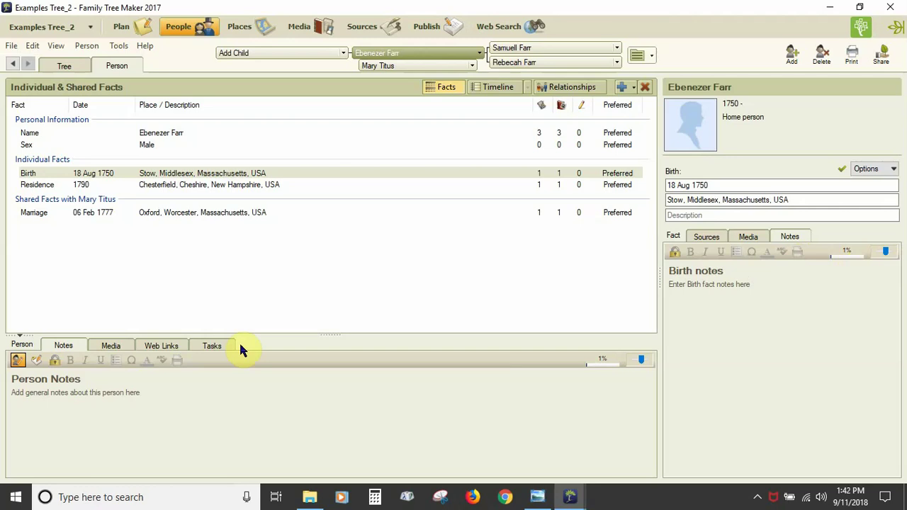
# Show the home person's relationships and view the relationship types available for the father
pyautogui.click(571, 88)
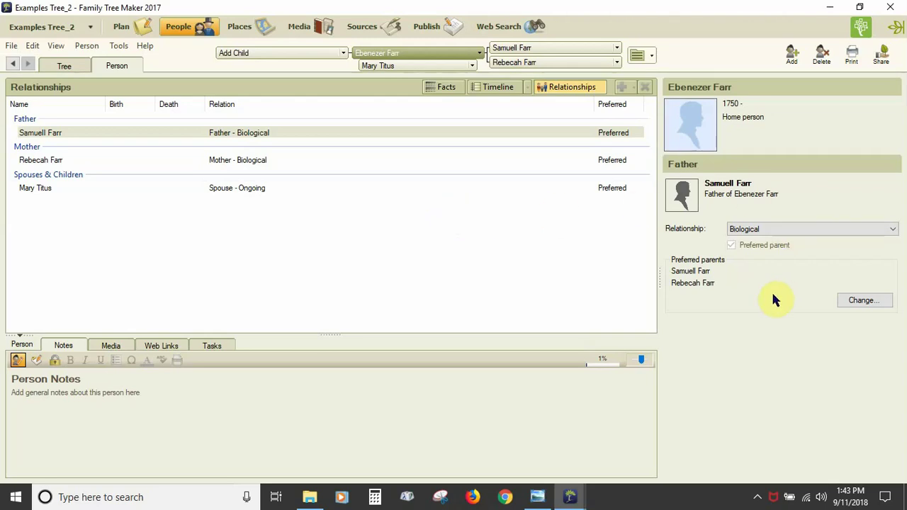
pyautogui.click(482, 264)
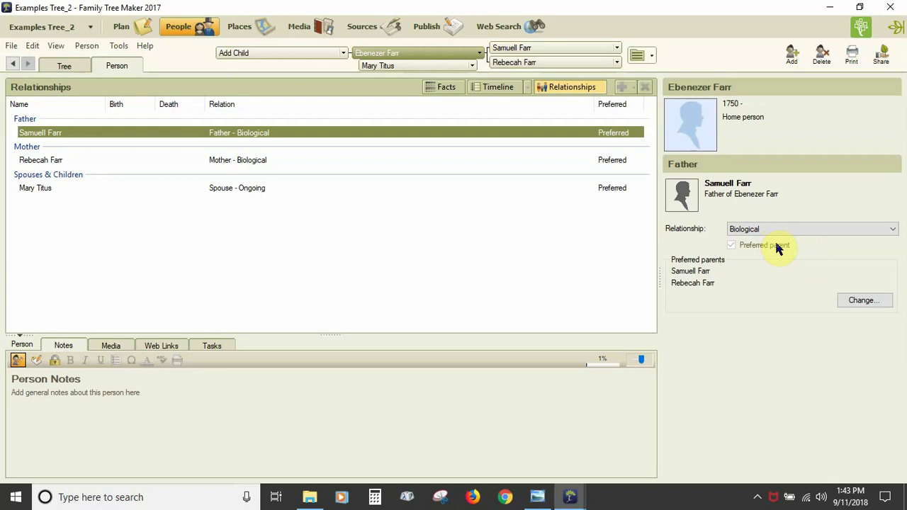
pyautogui.click(893, 229)
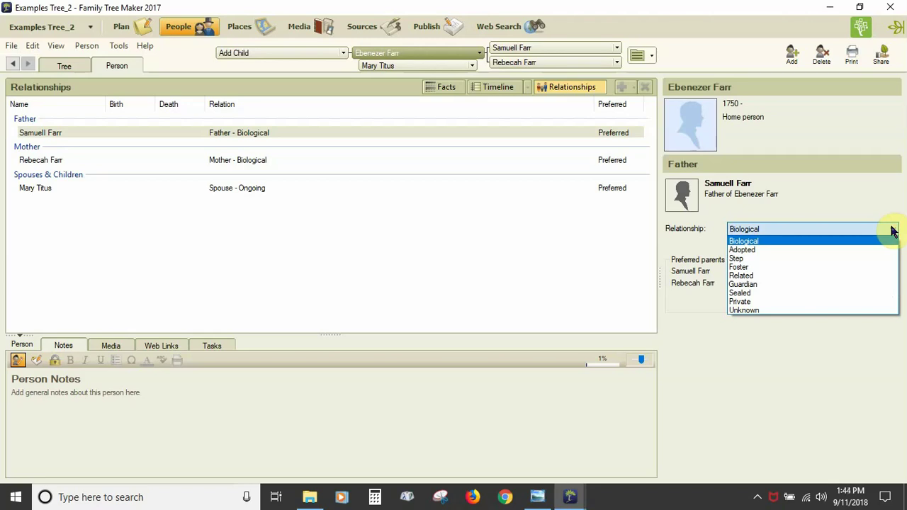
# Select the home person's spouse, view the available relationship status options, and return to the father without changes
pyautogui.click(32, 188)
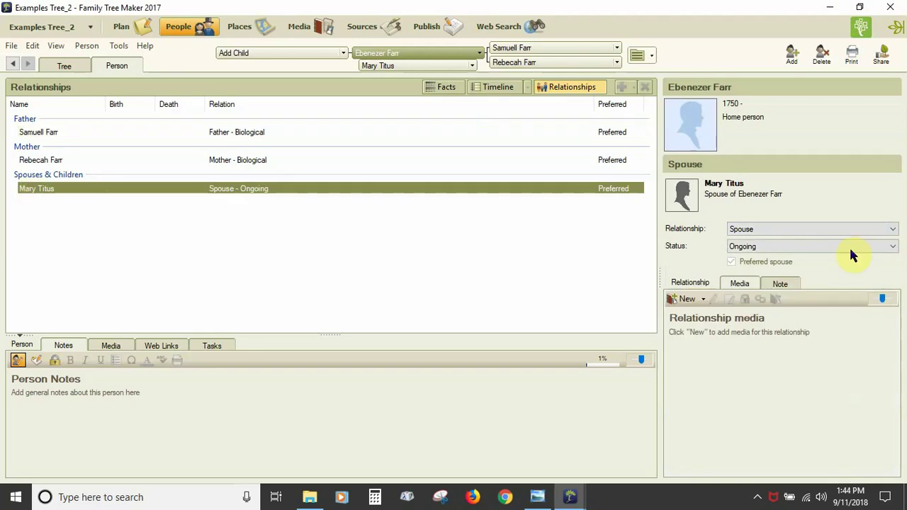
pyautogui.click(894, 248)
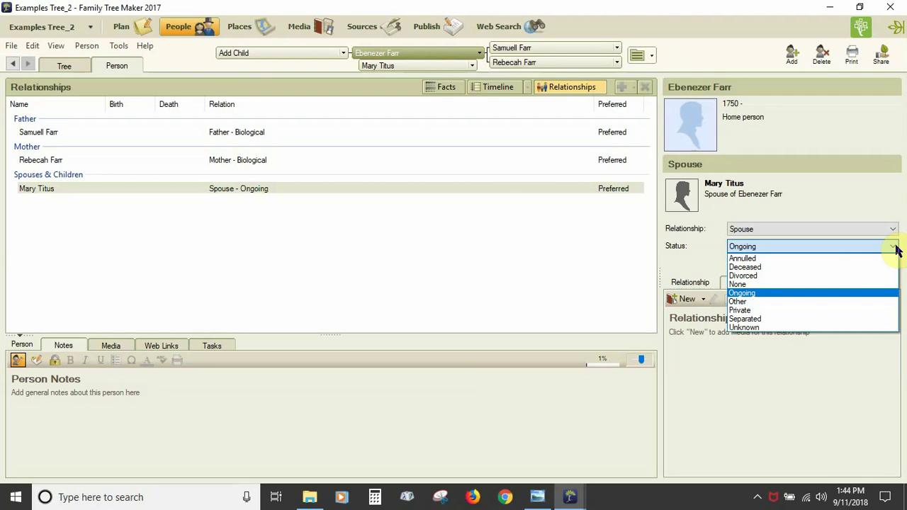
pyautogui.click(694, 262)
pyautogui.click(219, 134)
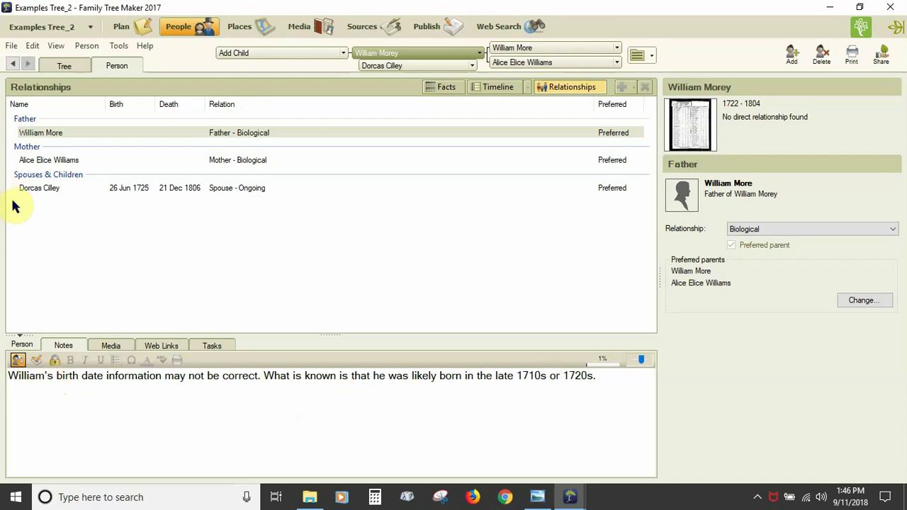
# Examine the selected person's research note, return to the person note, and try the note's text zoom
pyautogui.click(37, 361)
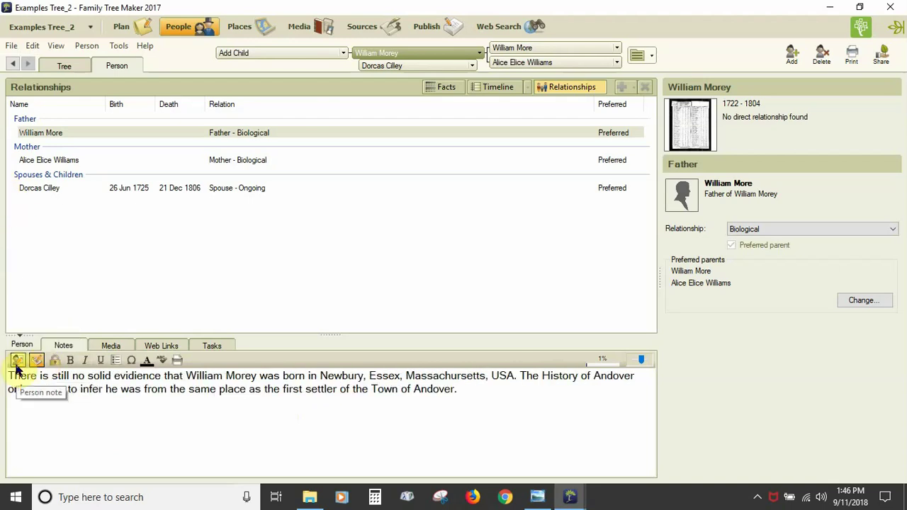
pyautogui.click(18, 361)
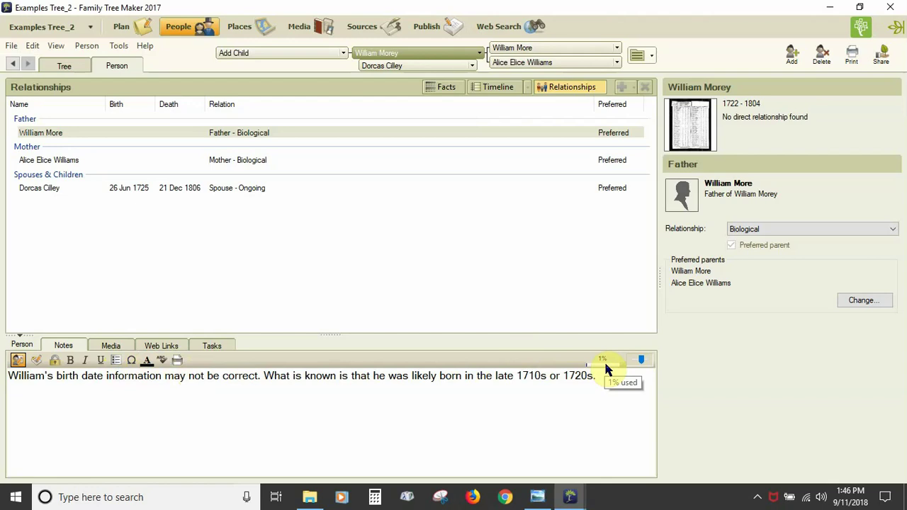
pyautogui.click(646, 366)
pyautogui.click(645, 366)
# Show the selected person's media, view the options for adding new media, and try a smaller thumbnail size before restoring medium
pyautogui.click(110, 346)
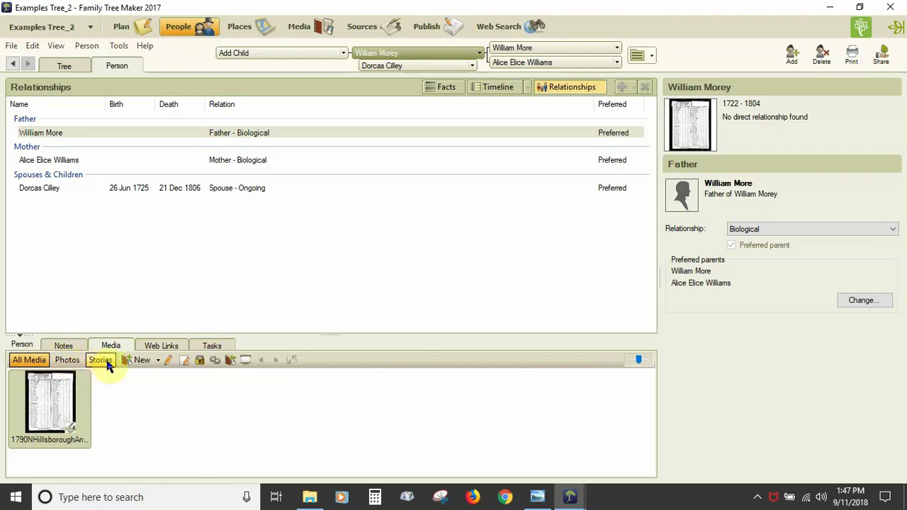
pyautogui.click(158, 361)
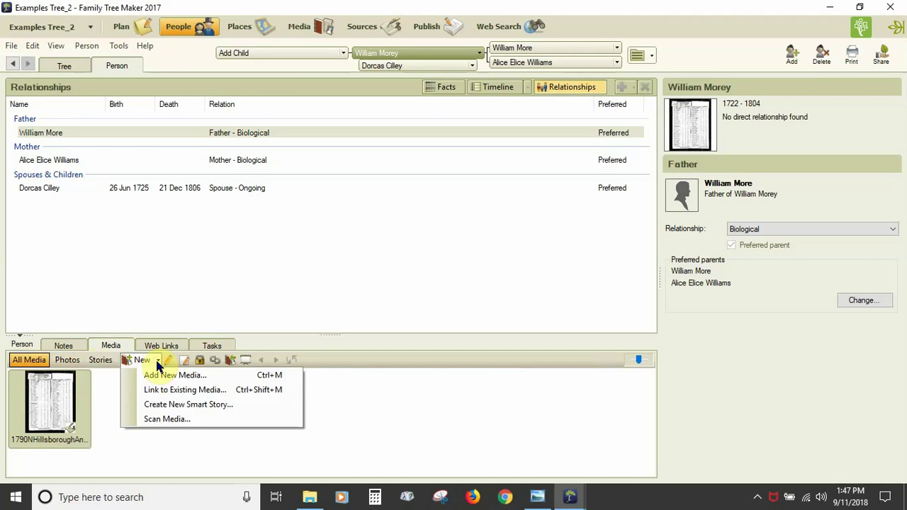
pyautogui.click(170, 362)
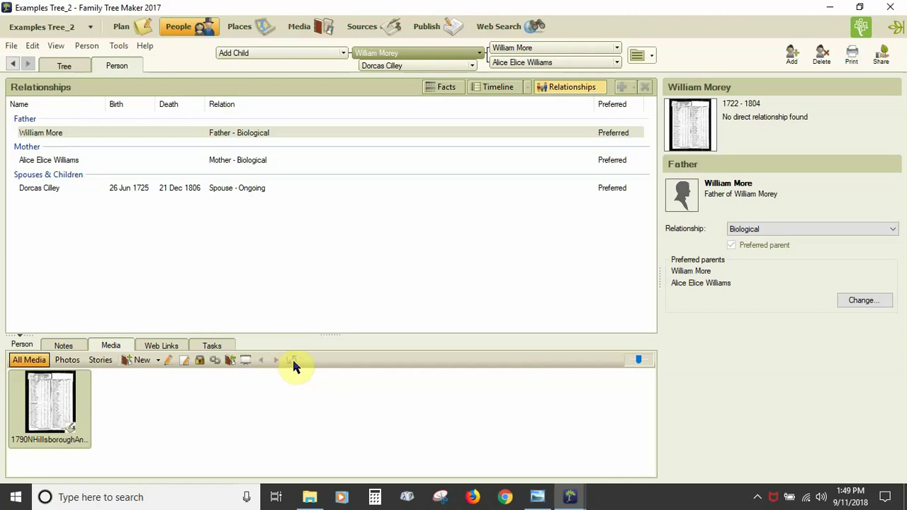
pyautogui.click(637, 363)
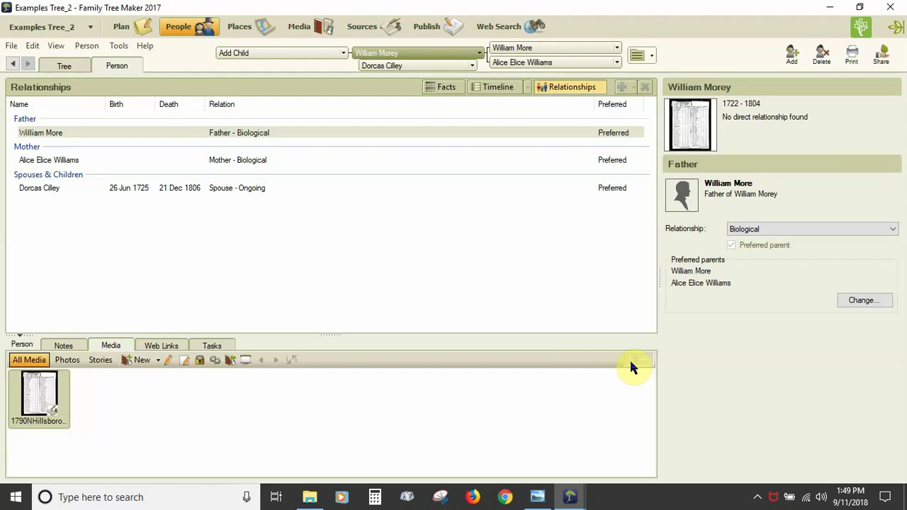
pyautogui.click(635, 360)
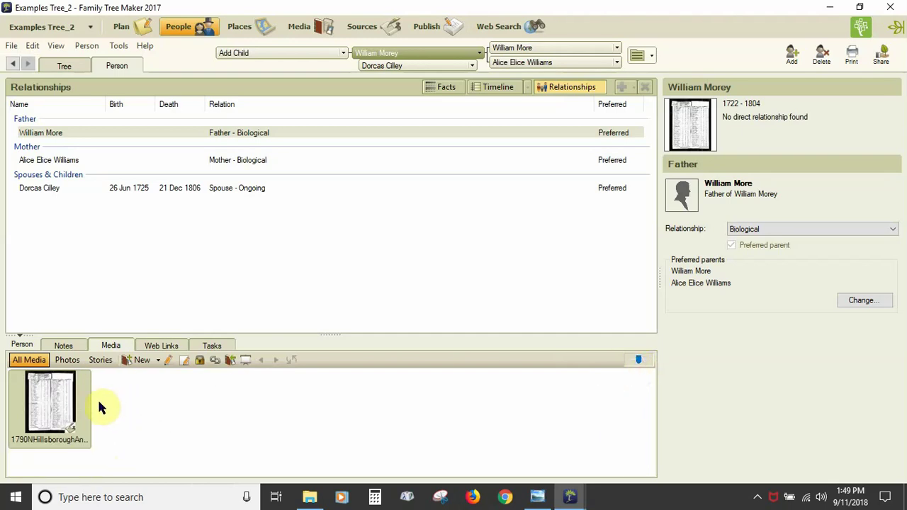
# View the options for the person's media collection and for the 1790 Hillsborough image, and show the person's web links
pyautogui.rightClick(166, 405)
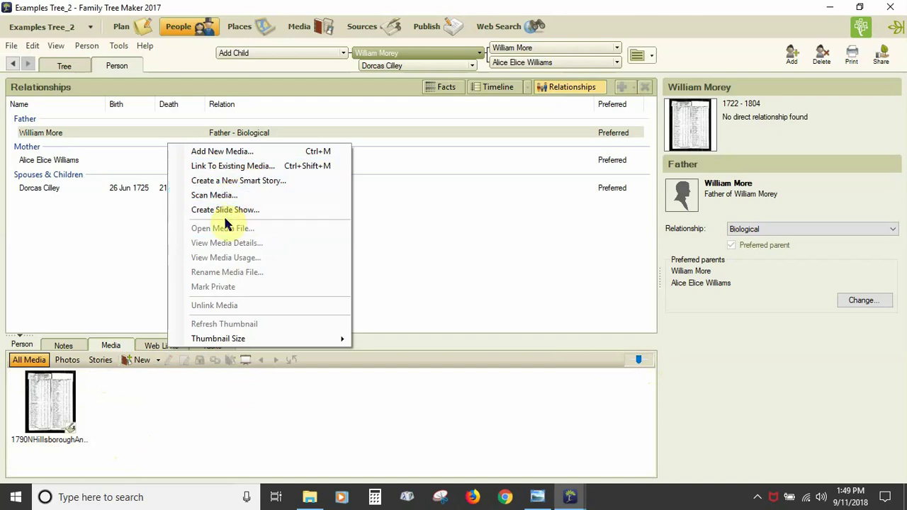
pyautogui.moveTo(209, 342)
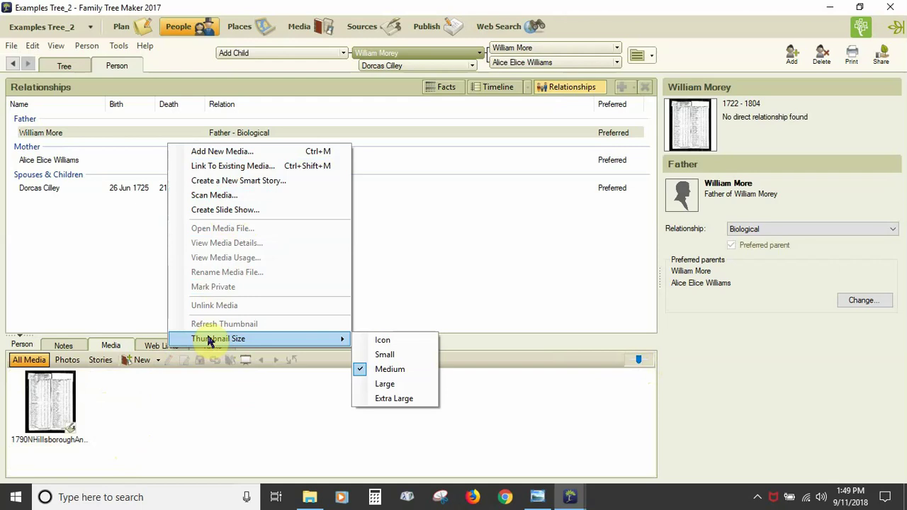
pyautogui.click(180, 407)
pyautogui.rightClick(44, 396)
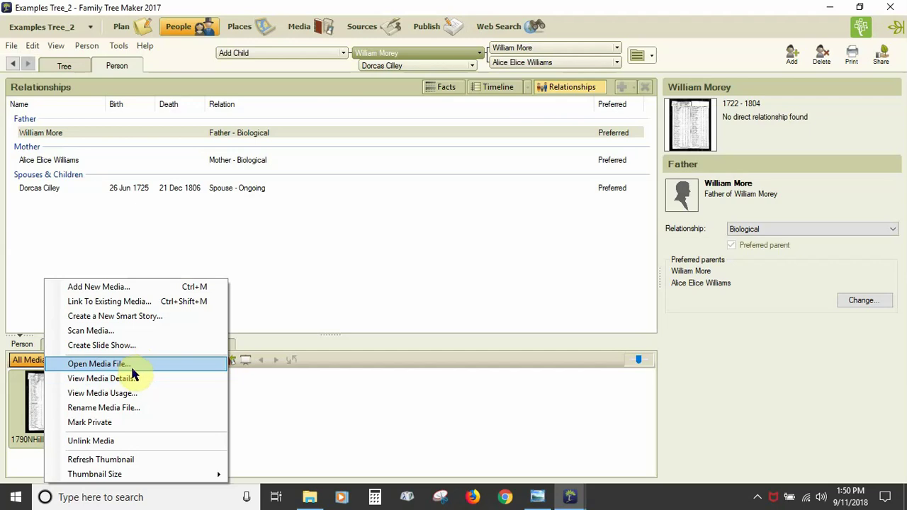
pyautogui.click(342, 423)
pyautogui.click(168, 350)
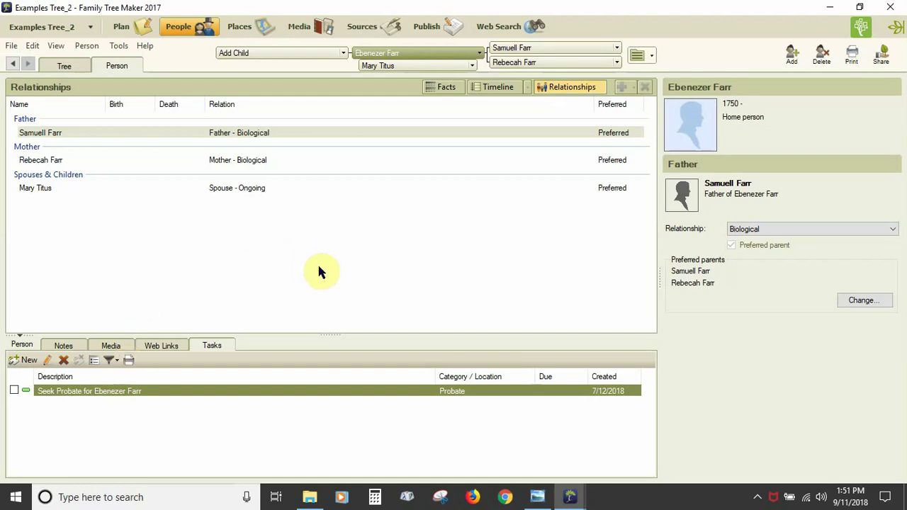
# Examine the commands available for the home person and the Index of Individuals, closing the index without choosing anyone
pyautogui.click(91, 46)
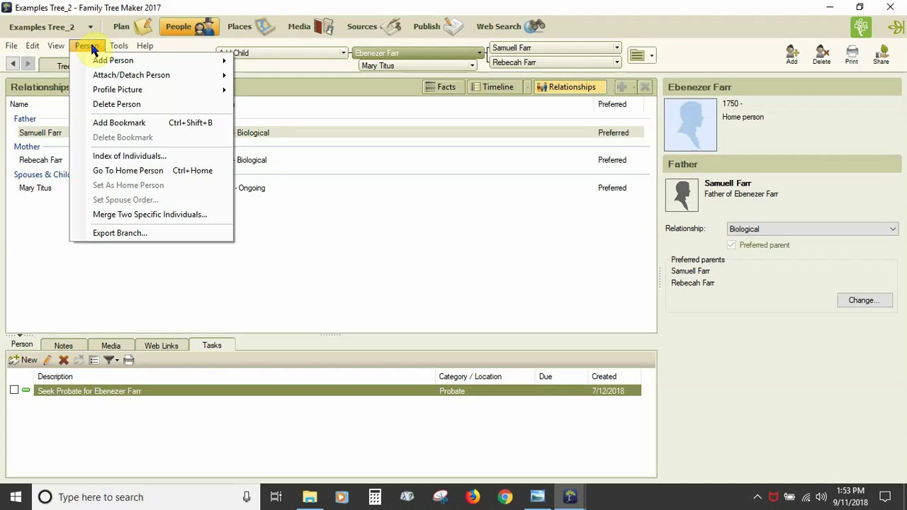
pyautogui.click(126, 156)
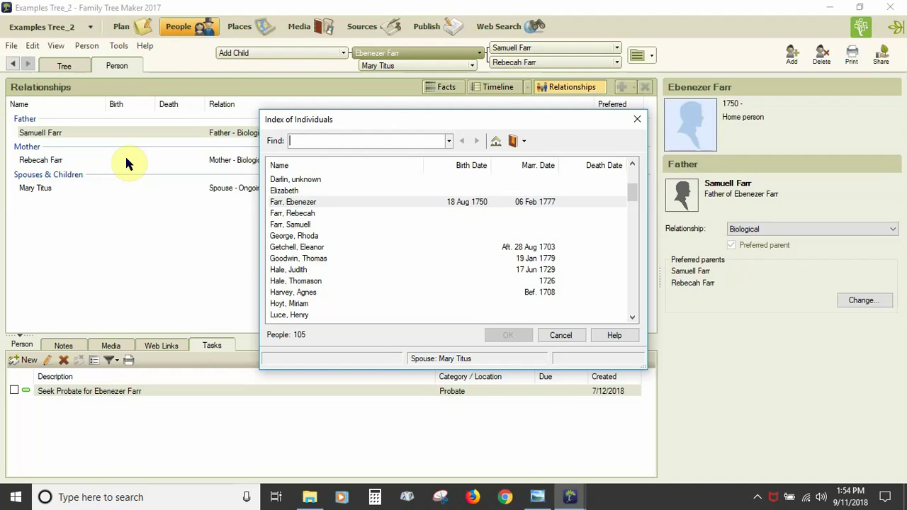
pyautogui.press('Escape')
pyautogui.click(85, 46)
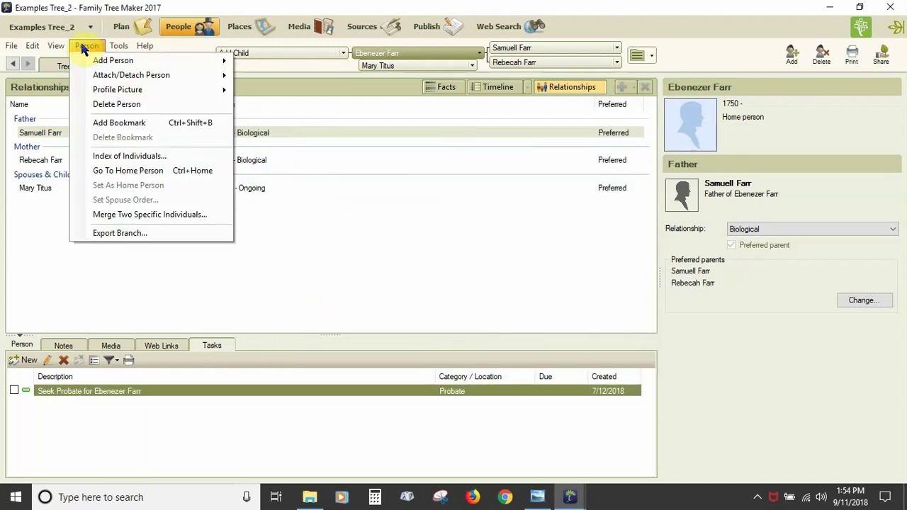